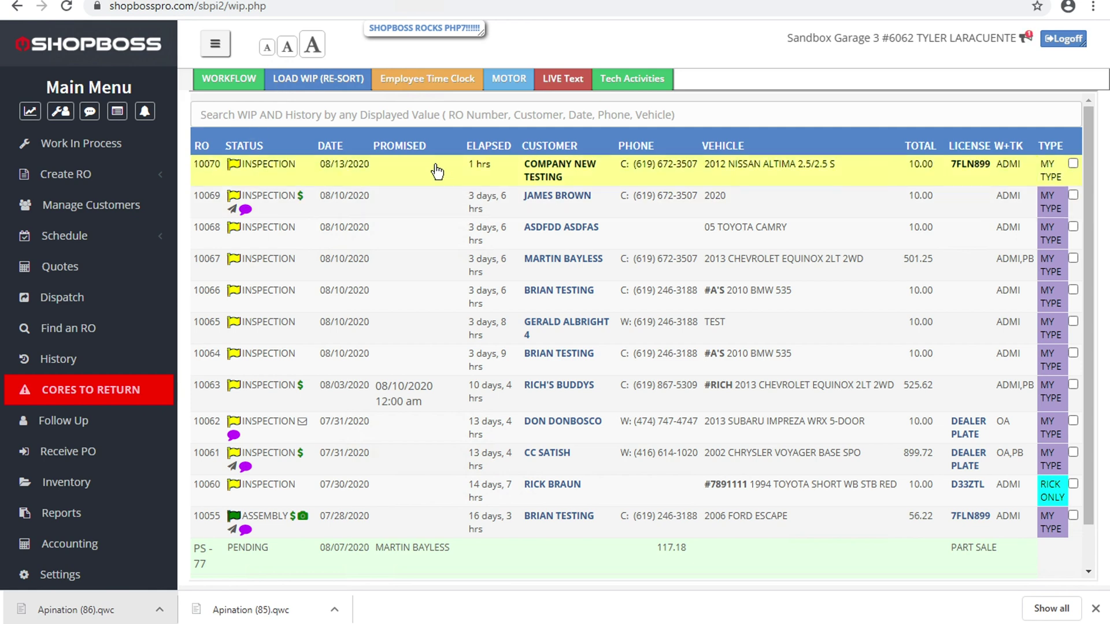
Step: Open RO 10067 from the WIP list, set its status to CLOSED and confirm closing it
{"action": "left_click", "coordinate": [275, 258]}
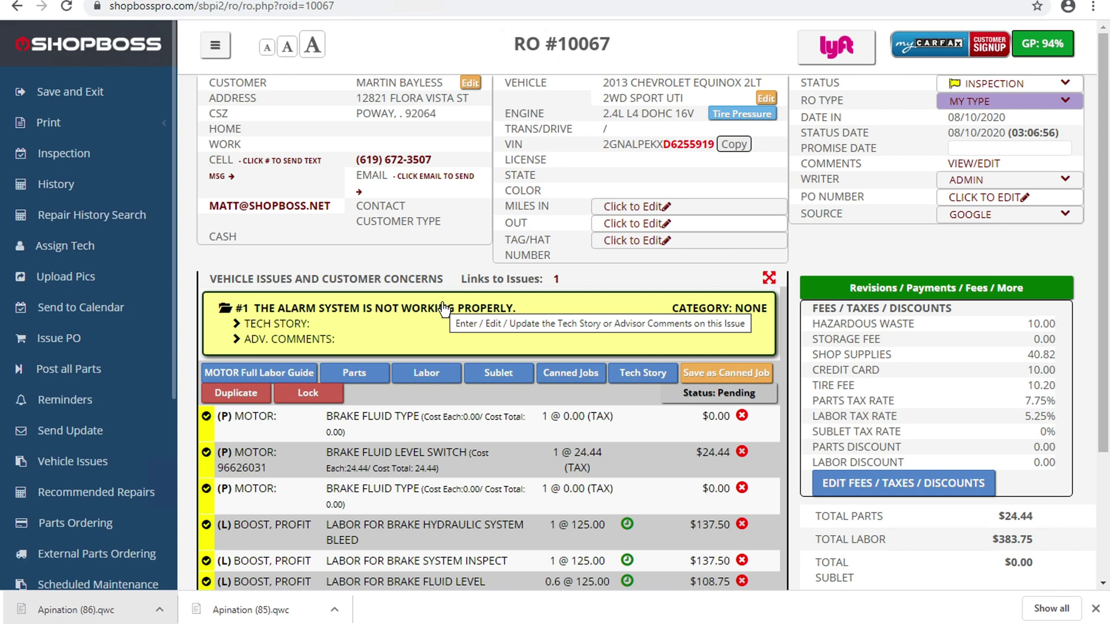
{"action": "scroll", "coordinate": [427, 386], "scroll_direction": "down", "scroll_amount": 1}
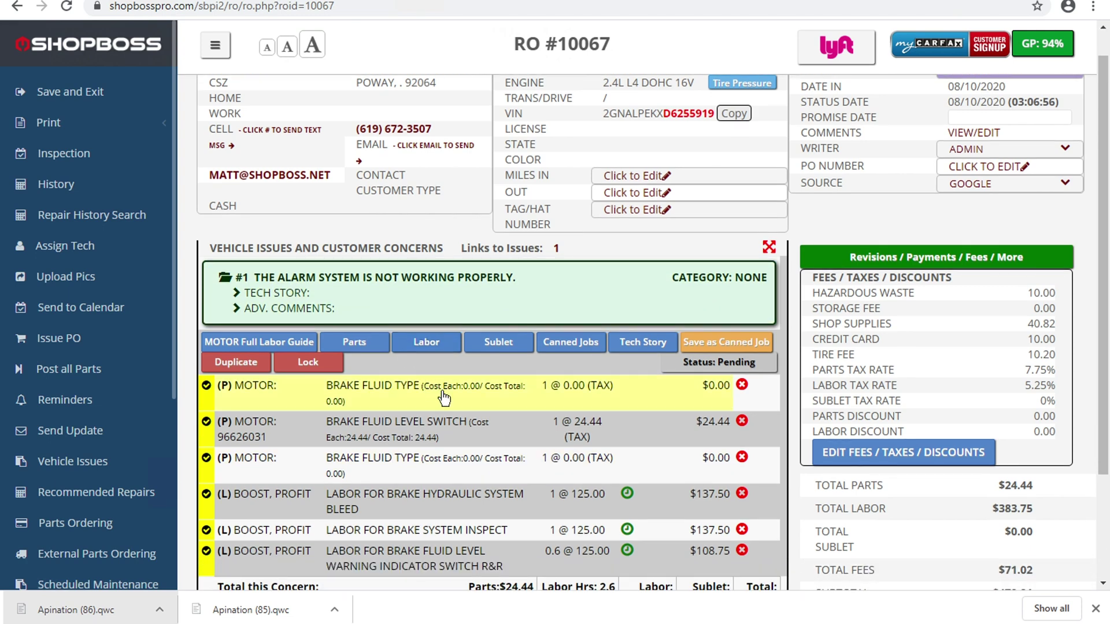
{"action": "scroll", "coordinate": [449, 399], "scroll_direction": "down", "scroll_amount": 1}
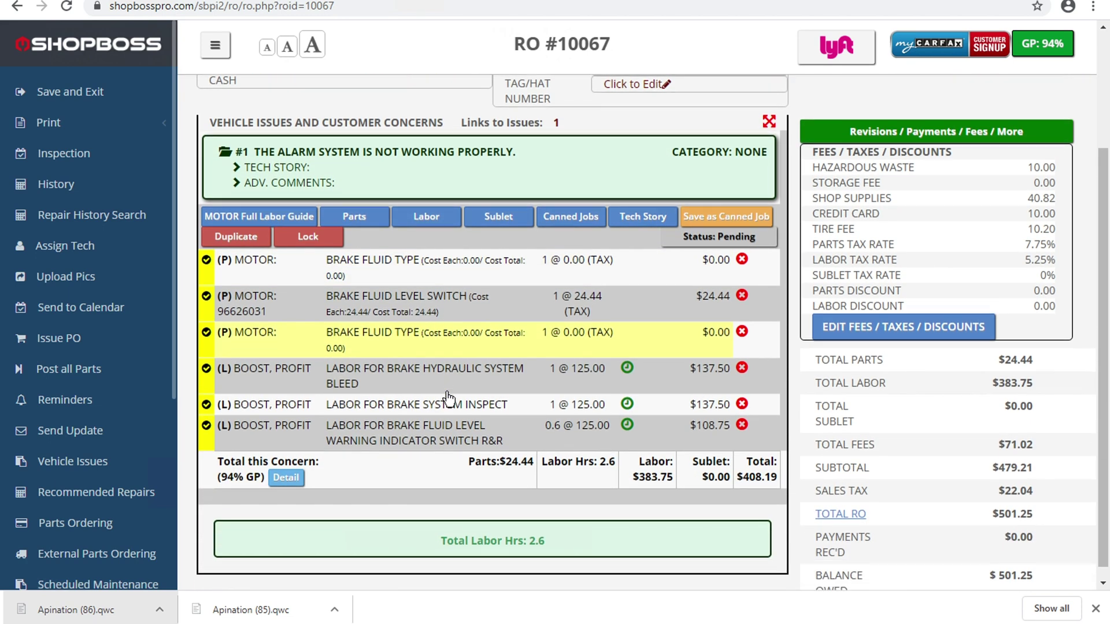
{"action": "scroll", "coordinate": [448, 399], "scroll_direction": "up", "scroll_amount": 2}
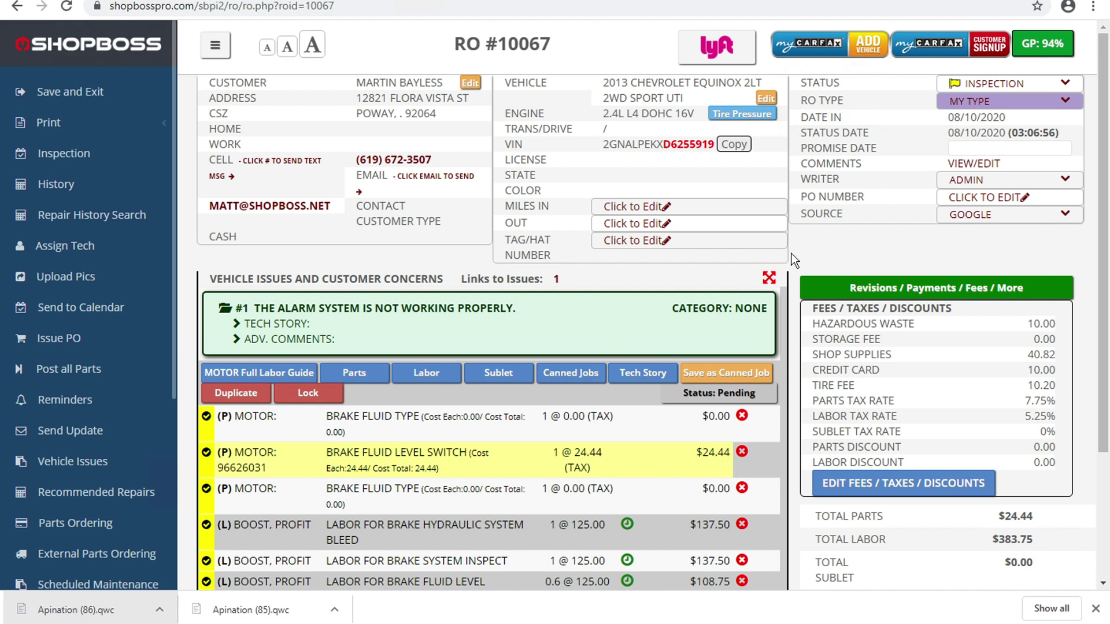
{"action": "left_click", "coordinate": [1065, 89]}
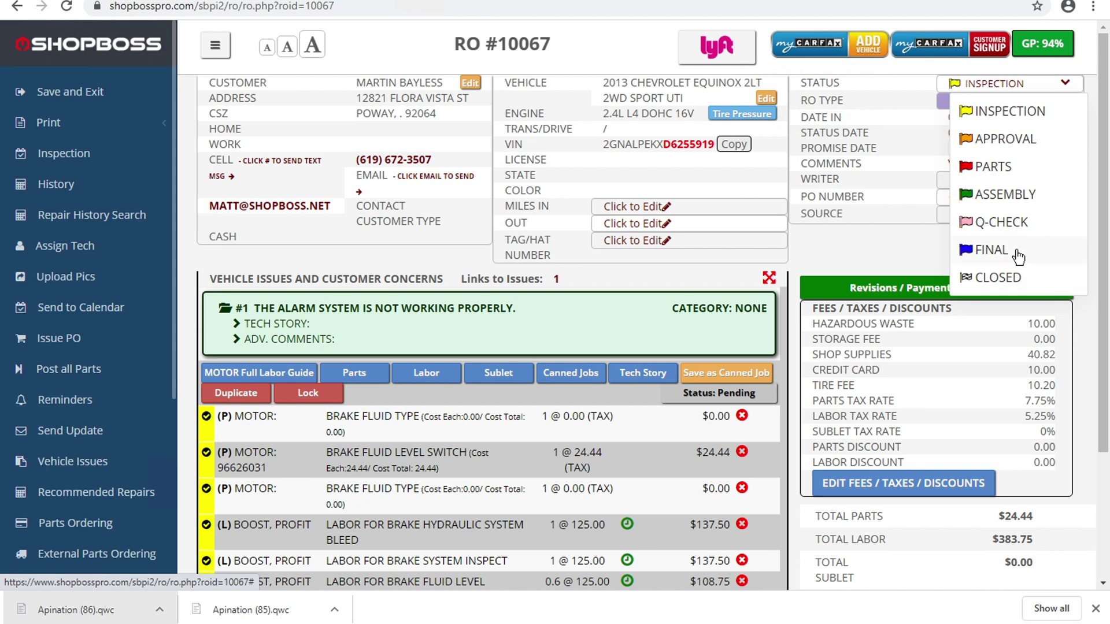
{"action": "left_click", "coordinate": [1018, 277]}
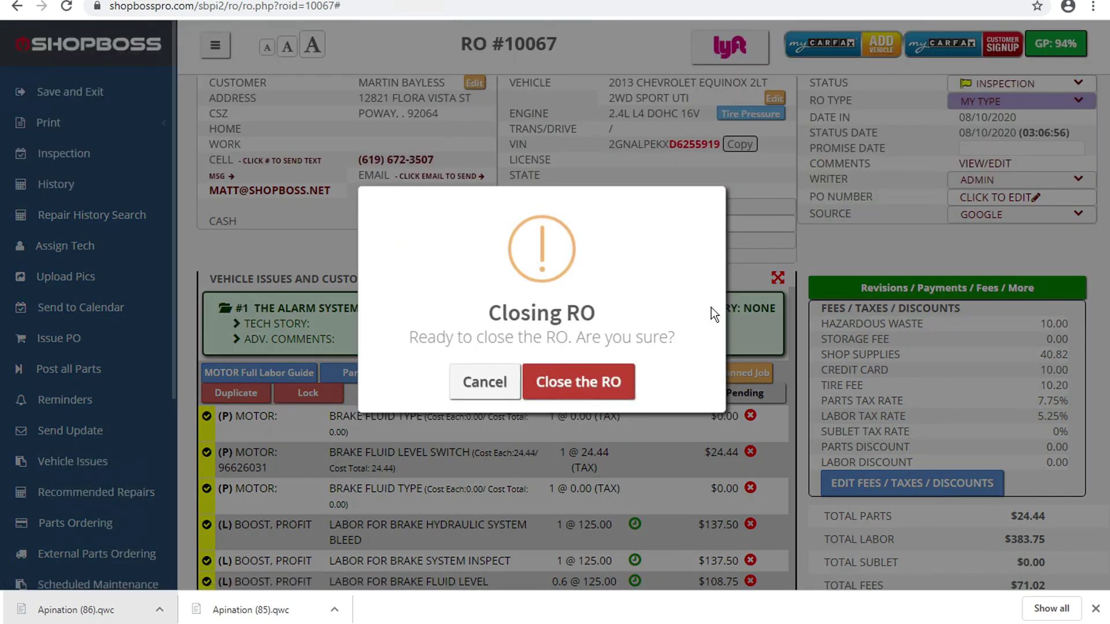
{"action": "left_click", "coordinate": [576, 390]}
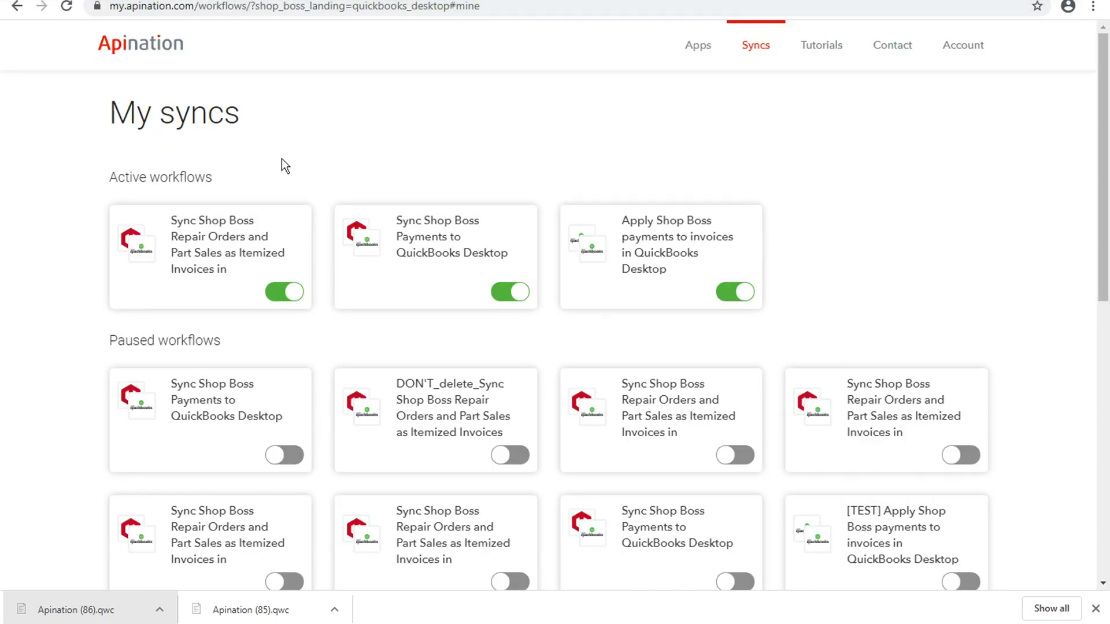
Step: Open the Sync Shop Boss Repair Orders workflow and inspect its Workflow started trace entry
{"action": "left_click", "coordinate": [216, 255]}
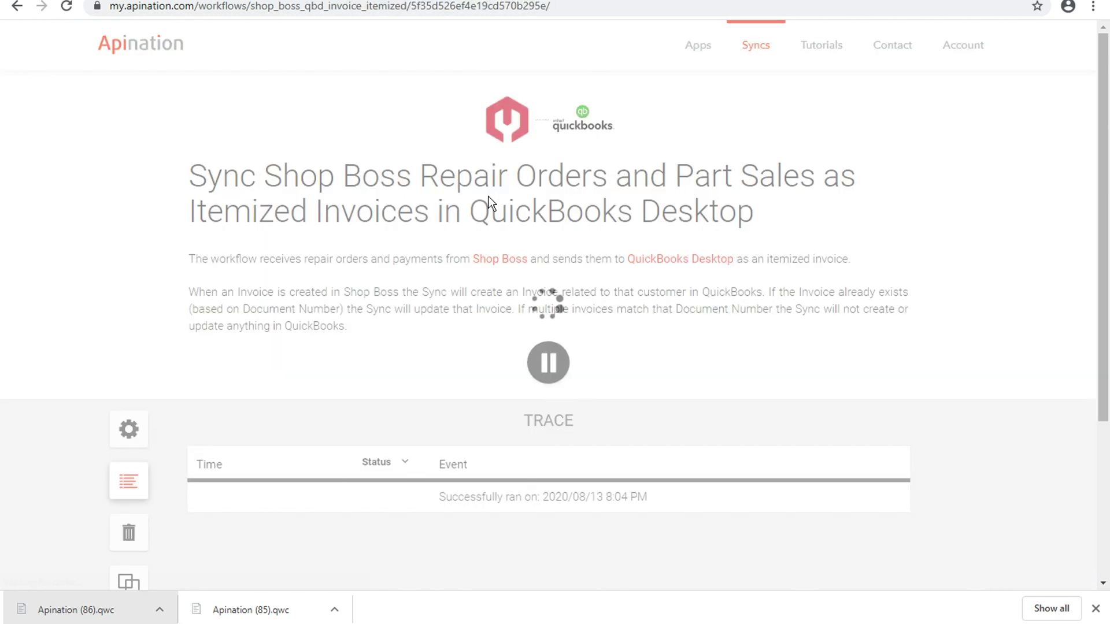
{"action": "scroll", "coordinate": [317, 195], "scroll_direction": "down", "scroll_amount": 2}
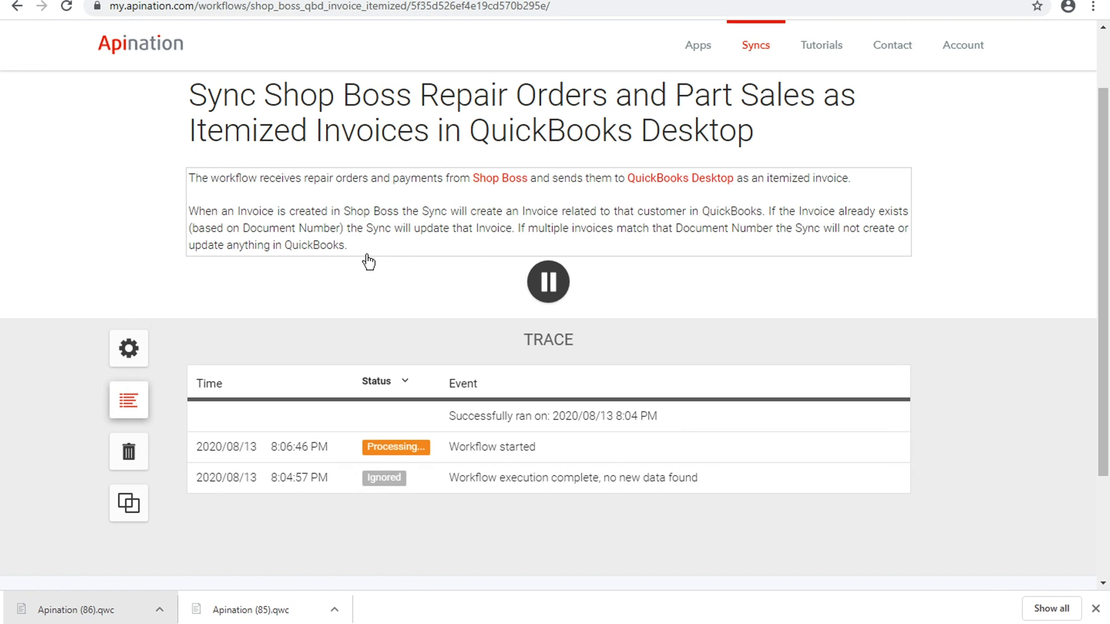
{"action": "scroll", "coordinate": [368, 261], "scroll_direction": "up", "scroll_amount": 1}
{"action": "scroll", "coordinate": [384, 307], "scroll_direction": "down", "scroll_amount": 2}
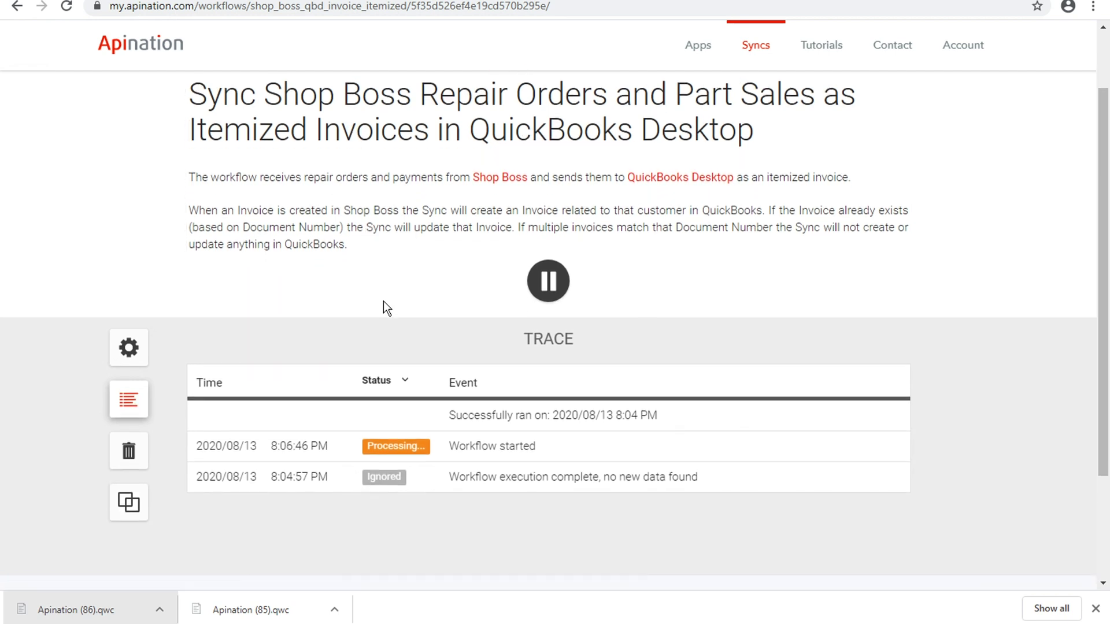
{"action": "left_click", "coordinate": [509, 421]}
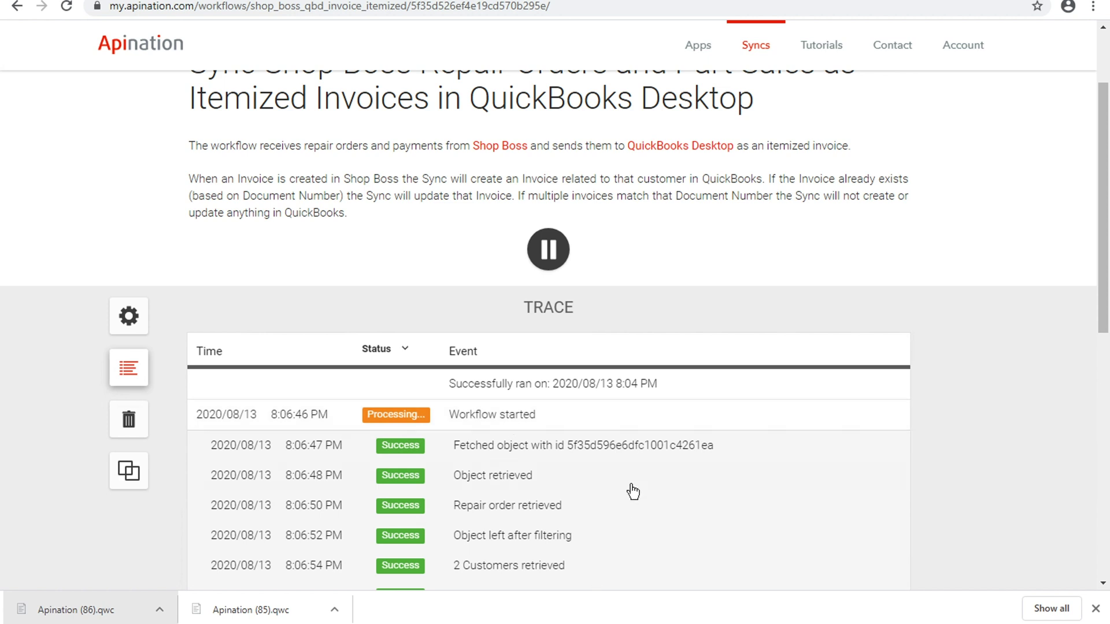
{"action": "left_click", "coordinate": [568, 424]}
{"action": "scroll", "coordinate": [569, 426], "scroll_direction": "down", "scroll_amount": 1}
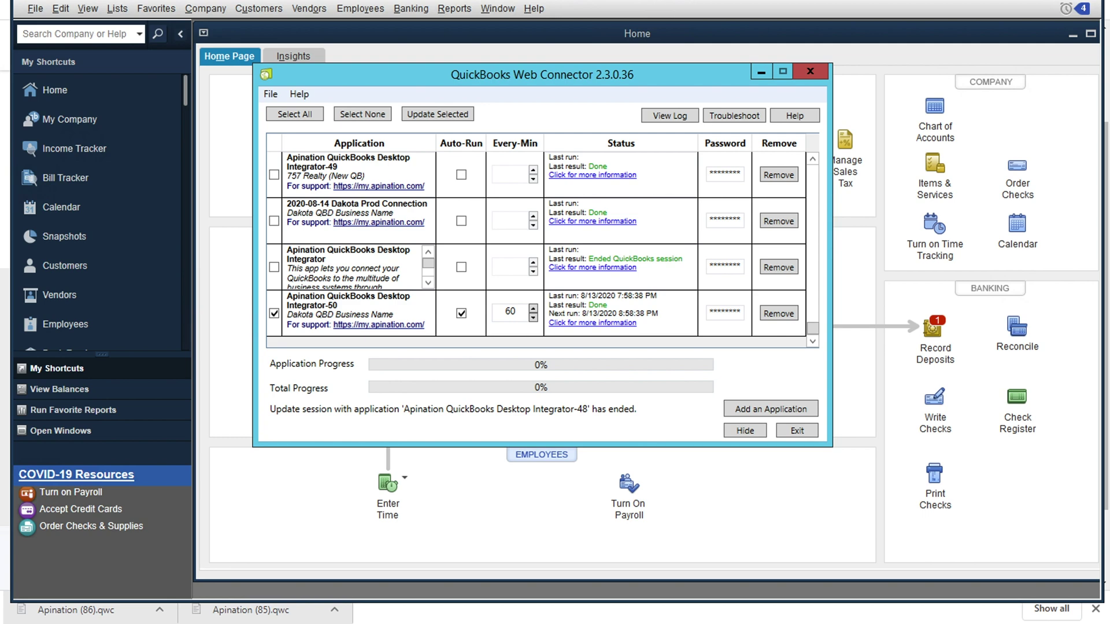
Step: Refresh the Apination trace to show the Success entry for data transferred to QuickBooks Desktop
{"action": "left_click", "coordinate": [228, 590]}
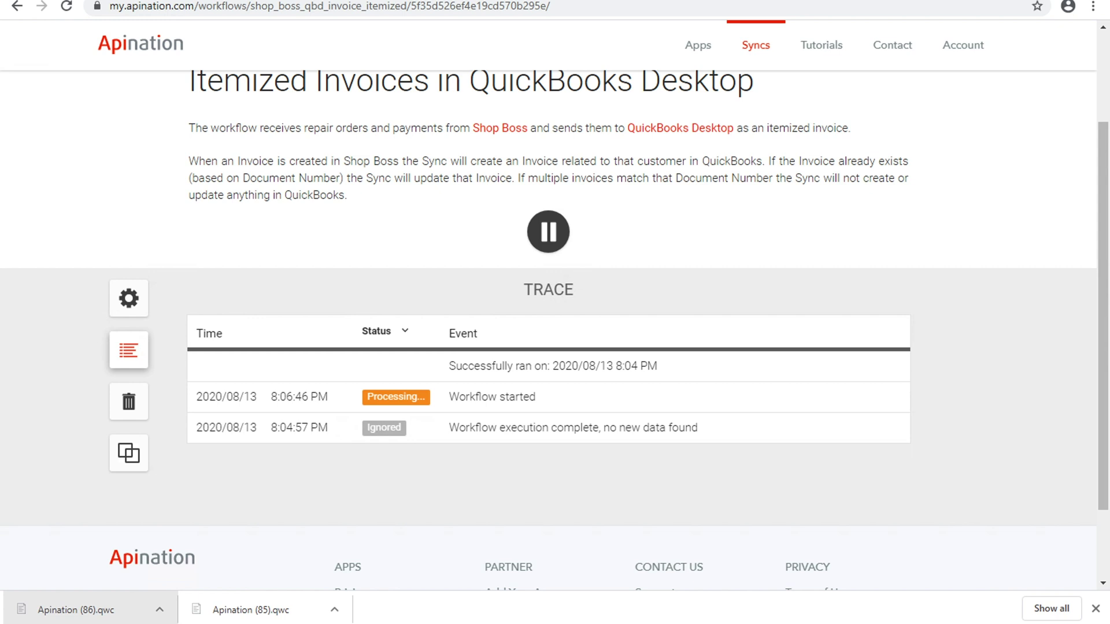
{"action": "left_click", "coordinate": [135, 353]}
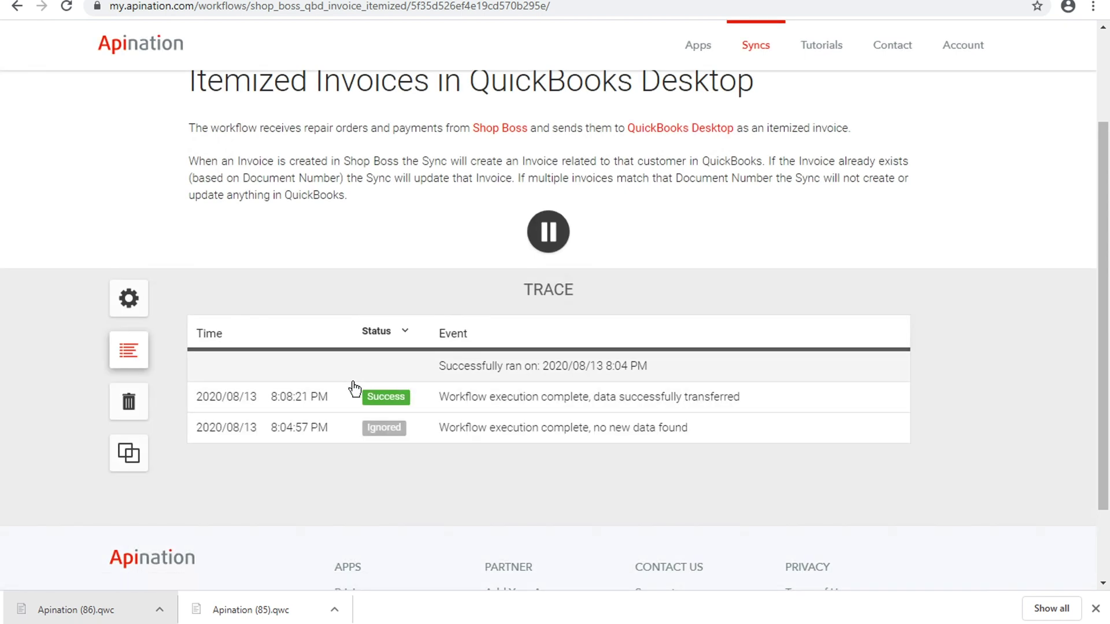
Step: Update the Apination QuickBooks Desktop Integrator-50 connection in Web Connector until it reaches 100%
{"action": "key", "text": "alt+Tab"}
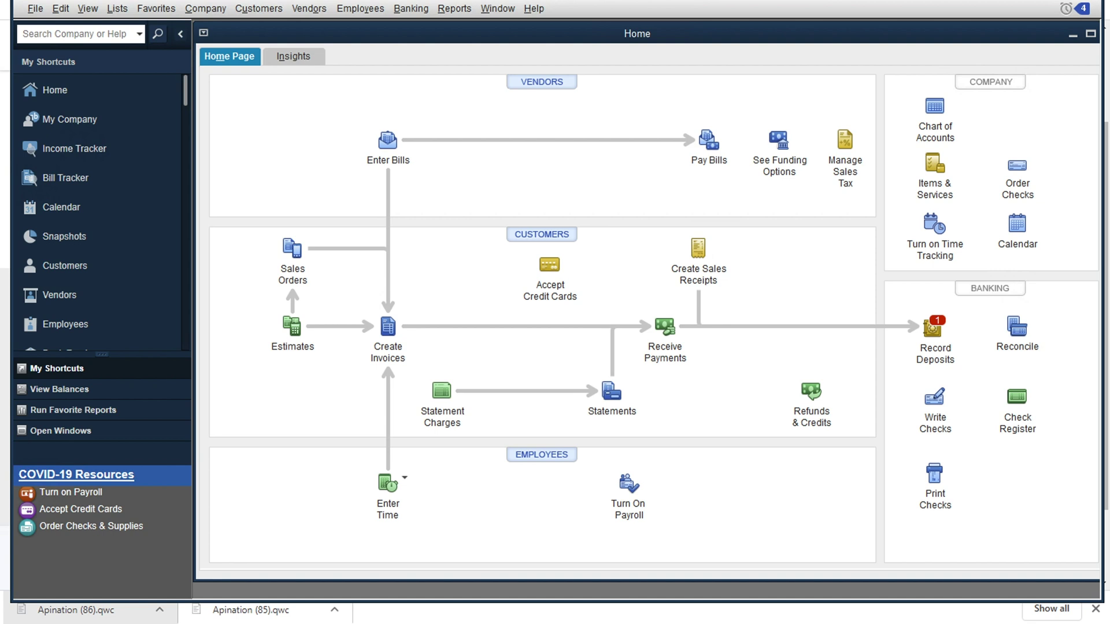
{"action": "key", "text": "alt+Tab"}
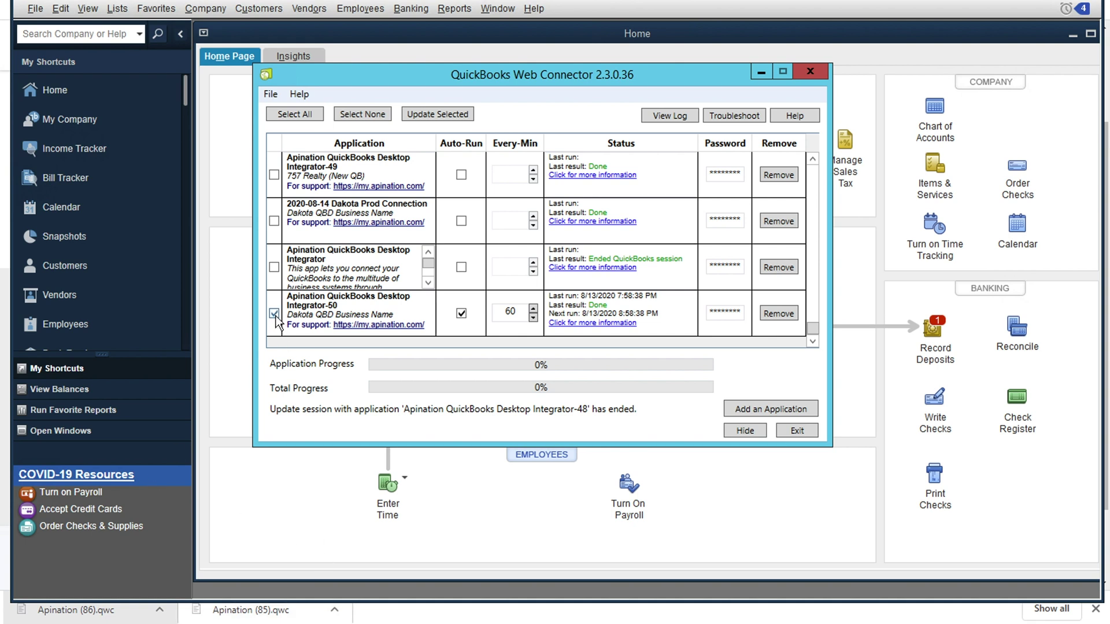
{"action": "left_click", "coordinate": [443, 114]}
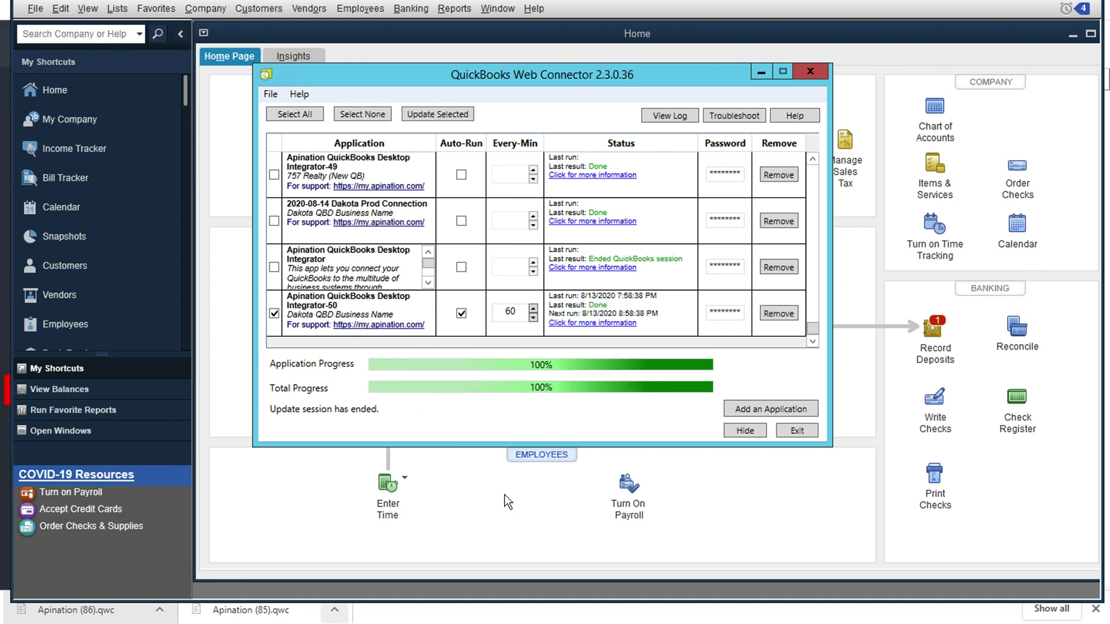
Step: Bring up invoice RO-10067 in Create Invoices, enlarge the window and select 10067 in its number
{"action": "left_click", "coordinate": [560, 451]}
{"action": "left_click", "coordinate": [389, 328]}
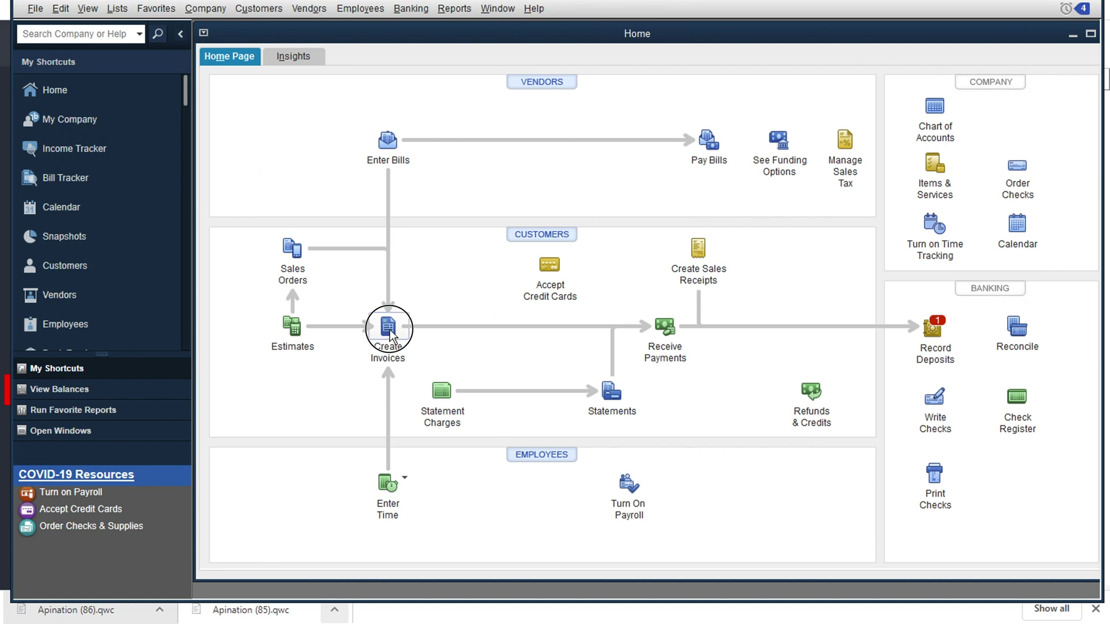
{"action": "left_click", "coordinate": [275, 137]}
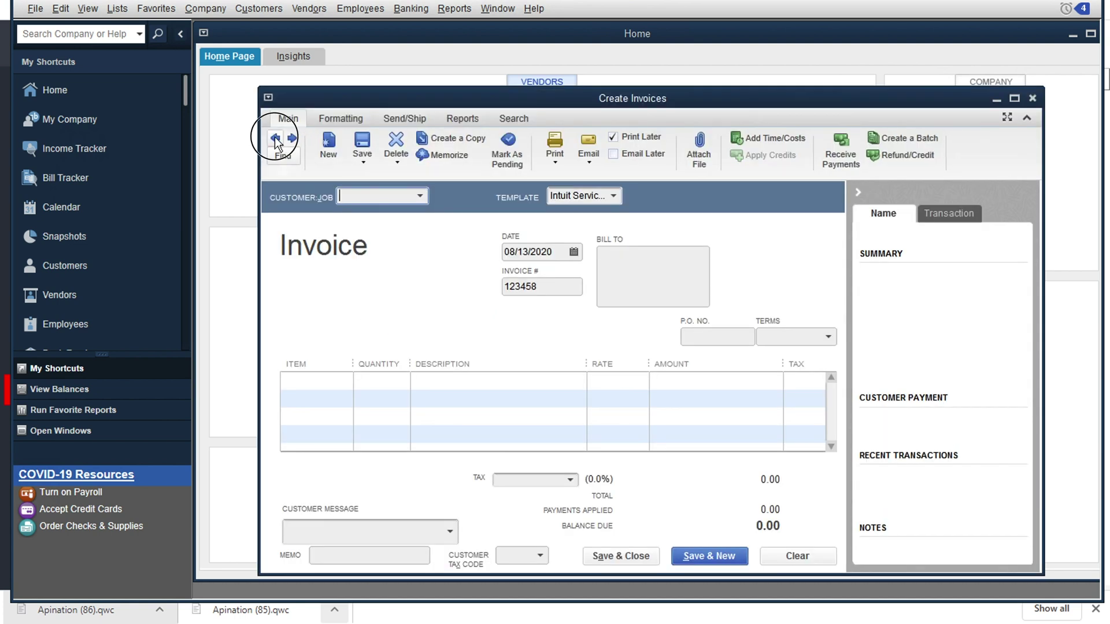
{"action": "left_click_drag", "start_coordinate": [351, 89], "coordinate": [289, 15]}
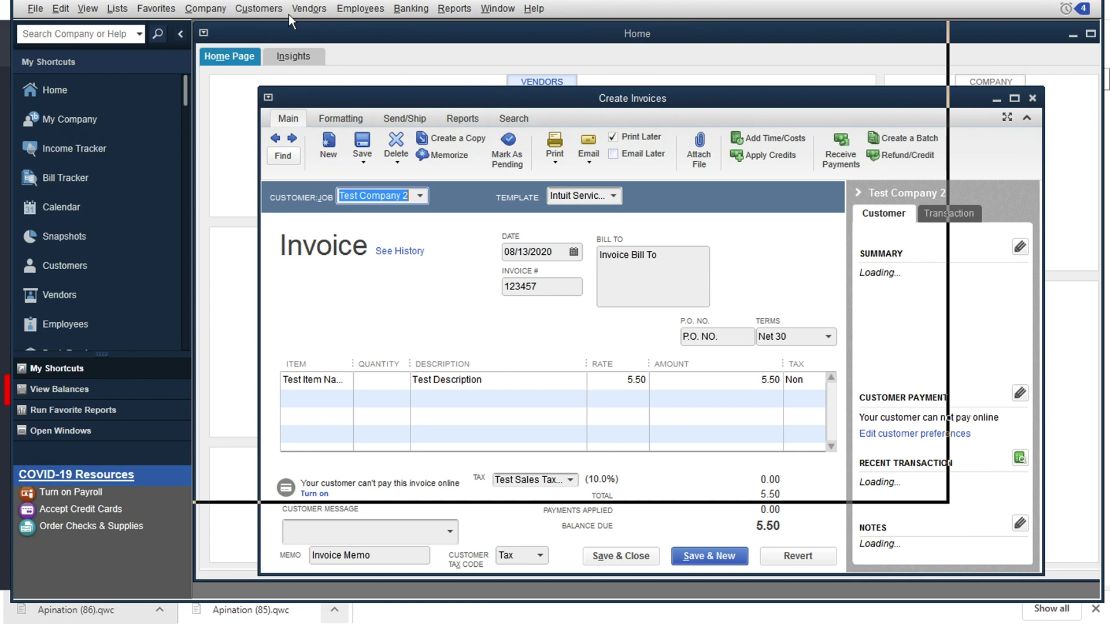
{"action": "left_click", "coordinate": [220, 70]}
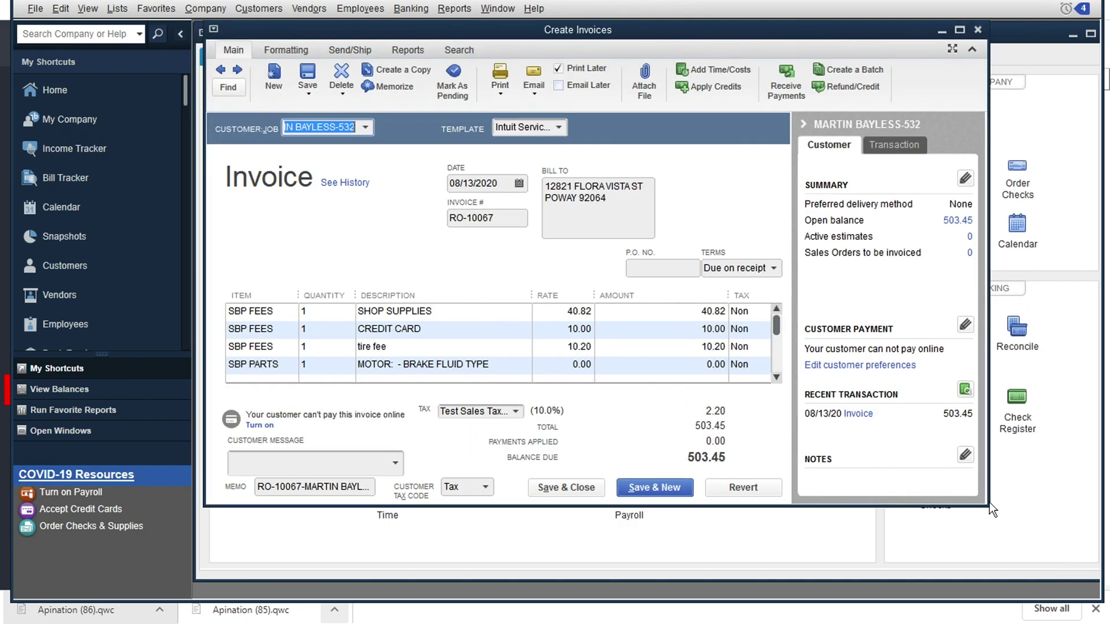
{"action": "left_click_drag", "start_coordinate": [989, 502], "coordinate": [1081, 560]}
{"action": "left_click", "coordinate": [556, 222]}
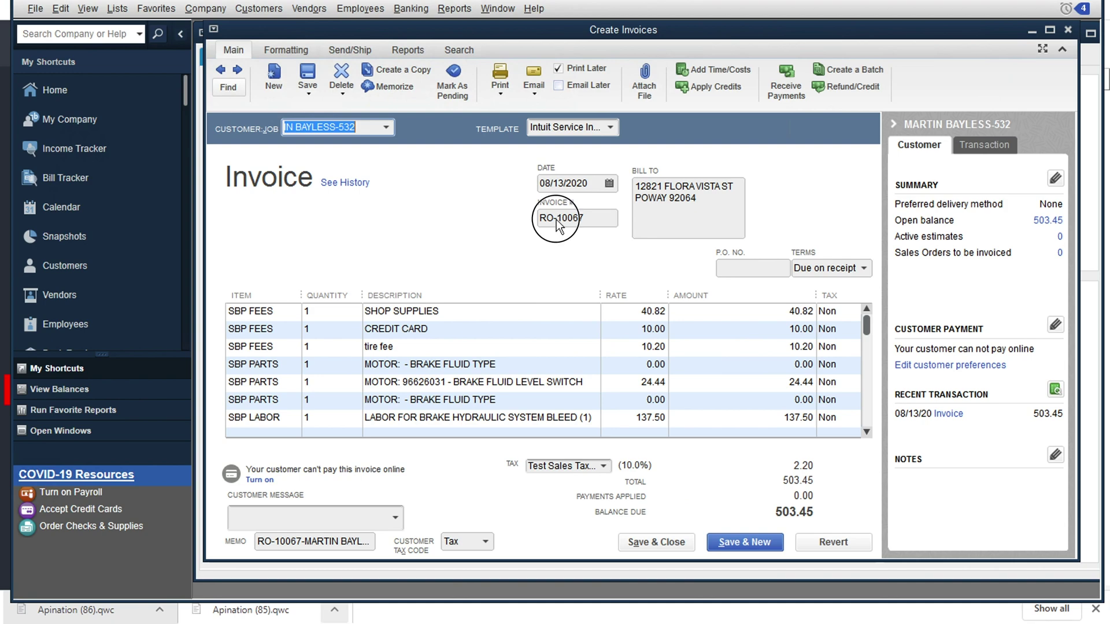
{"action": "left_click_drag", "start_coordinate": [557, 222], "coordinate": [593, 220]}
{"action": "key", "text": "ctrl+c"}
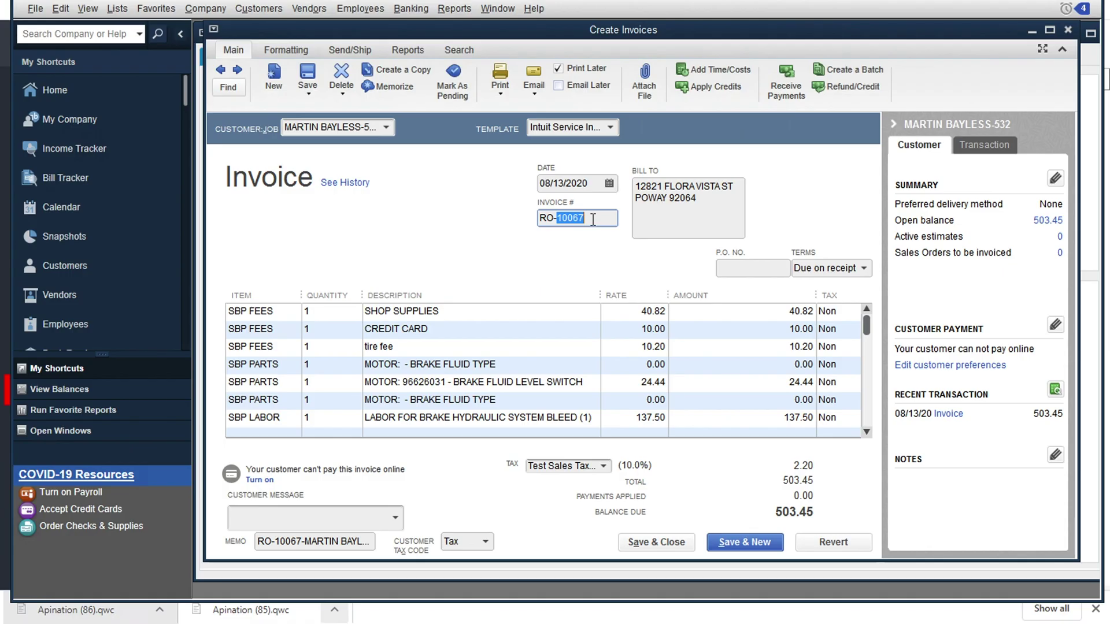
Step: Search Shop Boss for RO 10067 with the pasted number and open its closed RO line items
{"action": "key", "text": "alt+Tab"}
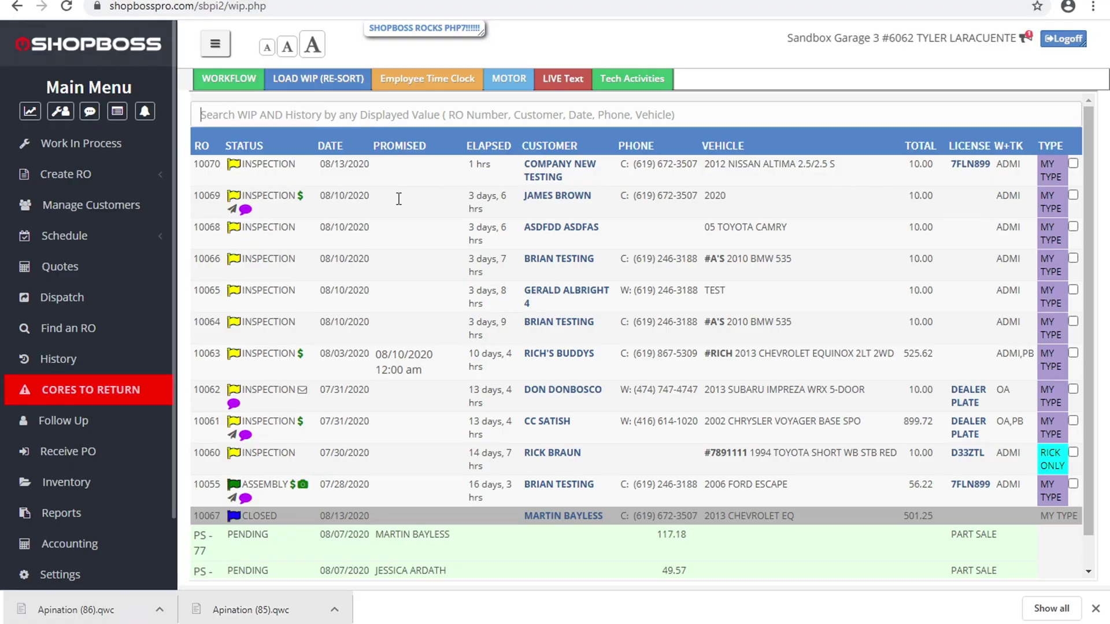
{"action": "left_click", "coordinate": [88, 328]}
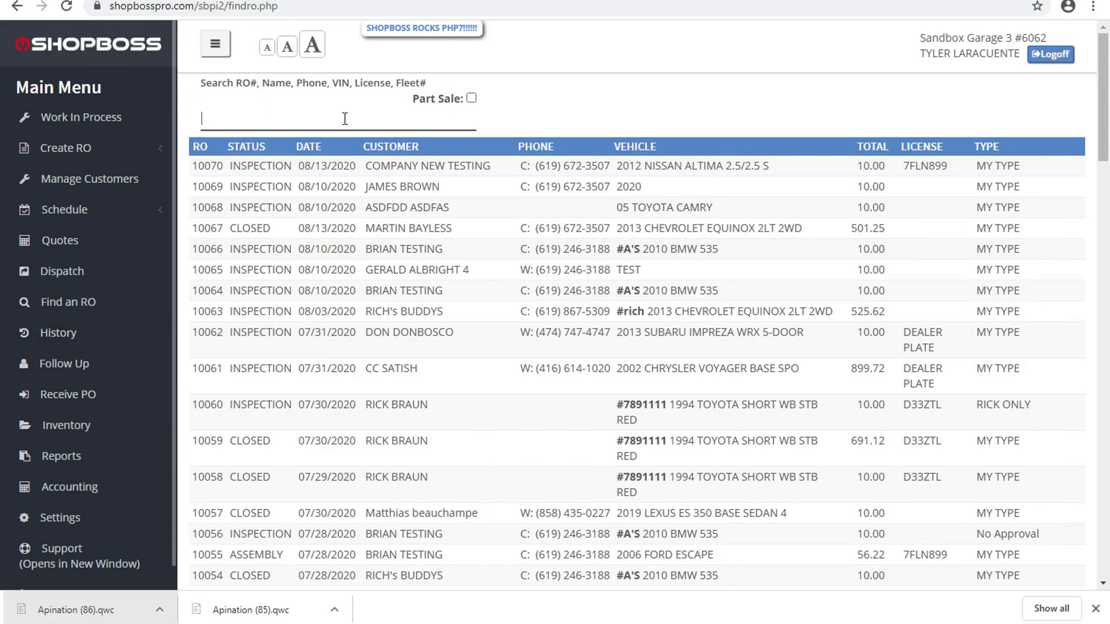
{"action": "key", "text": "ctrl+v"}
{"action": "left_click", "coordinate": [278, 171]}
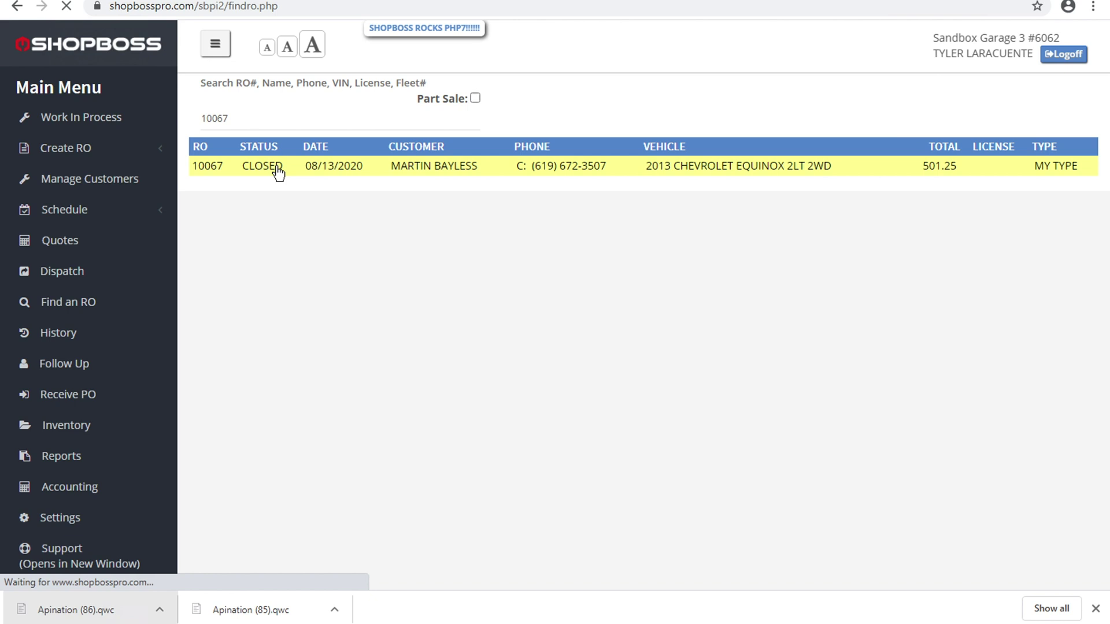
{"action": "scroll", "coordinate": [631, 174], "scroll_direction": "down", "scroll_amount": 1}
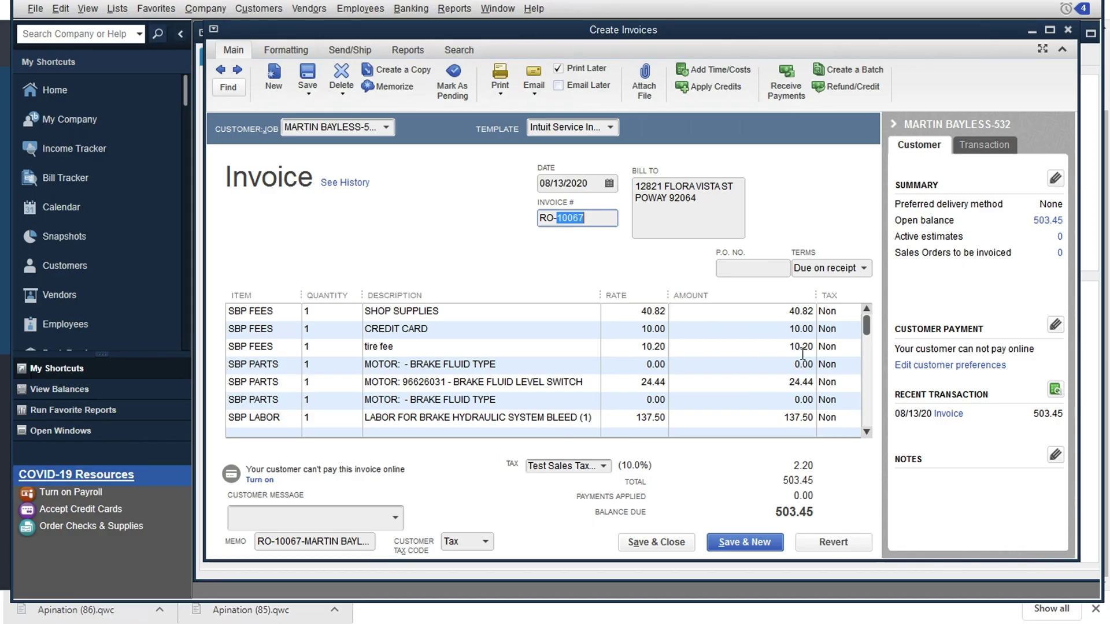
Step: Dismiss the Web Connector notification and keep Test Sales Tax Name as the invoice's tax item
{"action": "scroll", "coordinate": [521, 315], "scroll_direction": "down", "scroll_amount": 2}
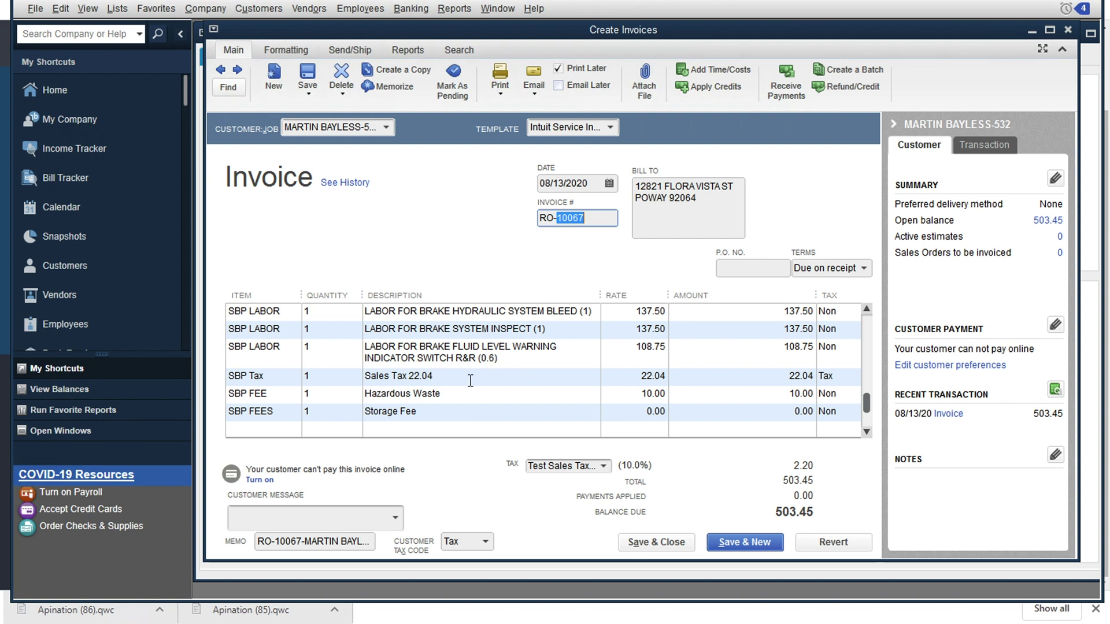
{"action": "left_click", "coordinate": [1093, 536]}
{"action": "left_click", "coordinate": [604, 466]}
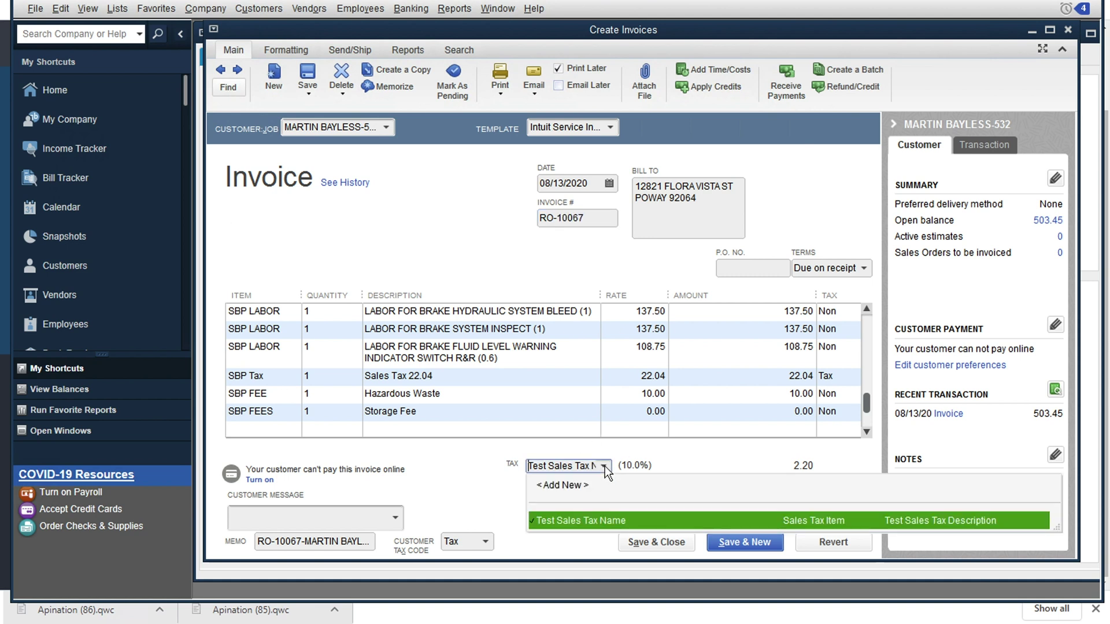
{"action": "left_click", "coordinate": [604, 466]}
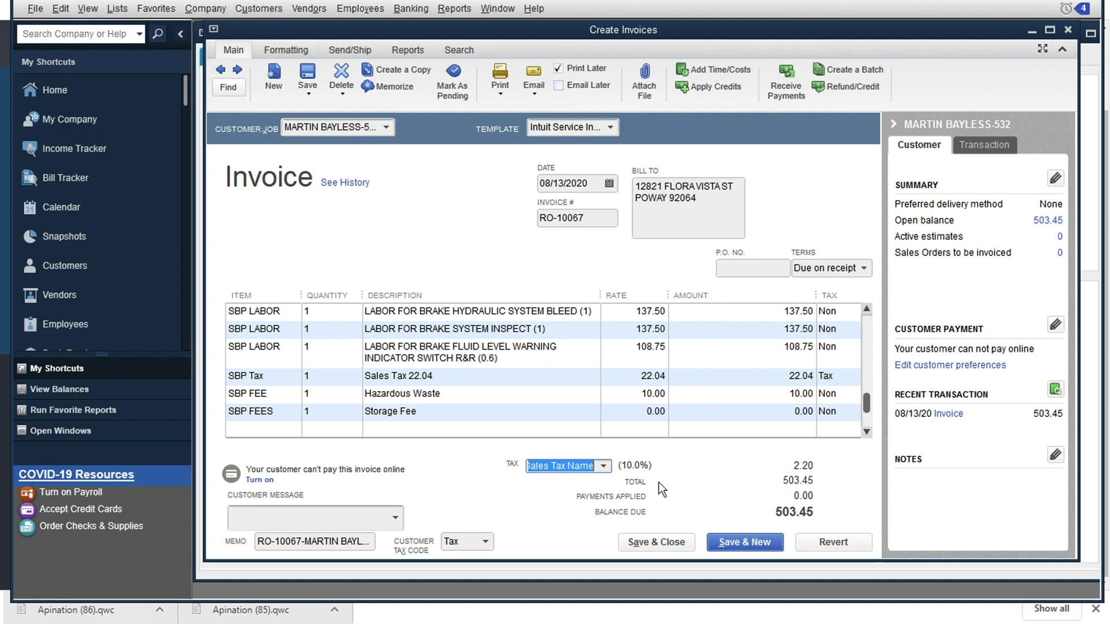
Step: Set the customer tax code to Non, acknowledge the notice, and compare totals with Shop Boss
{"action": "left_click", "coordinate": [485, 541]}
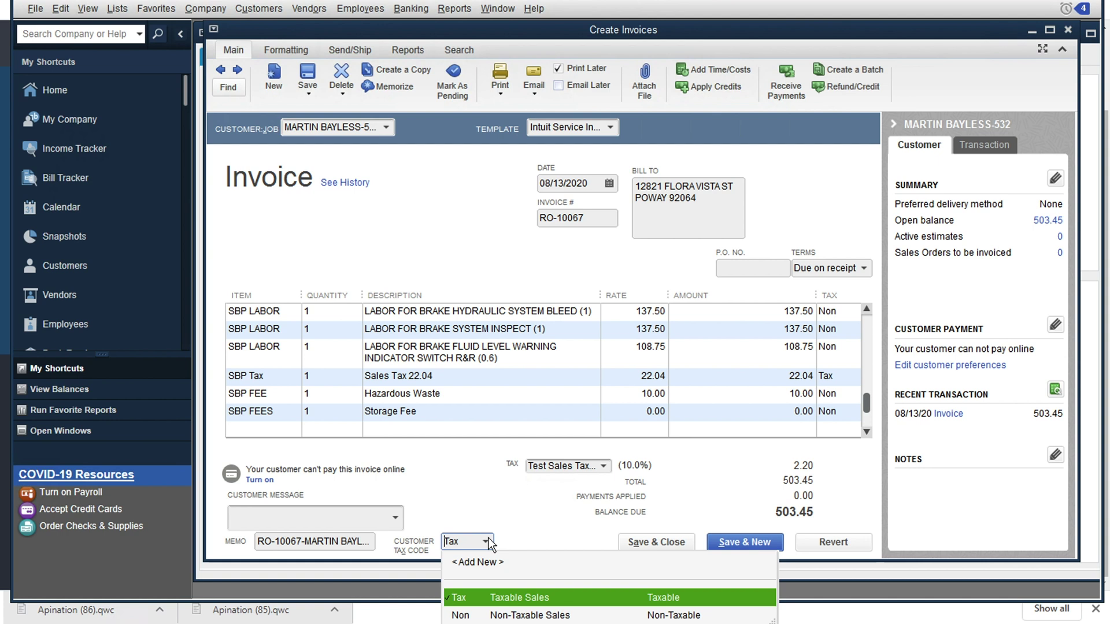
{"action": "left_click", "coordinate": [529, 615]}
{"action": "left_click", "coordinate": [644, 267]}
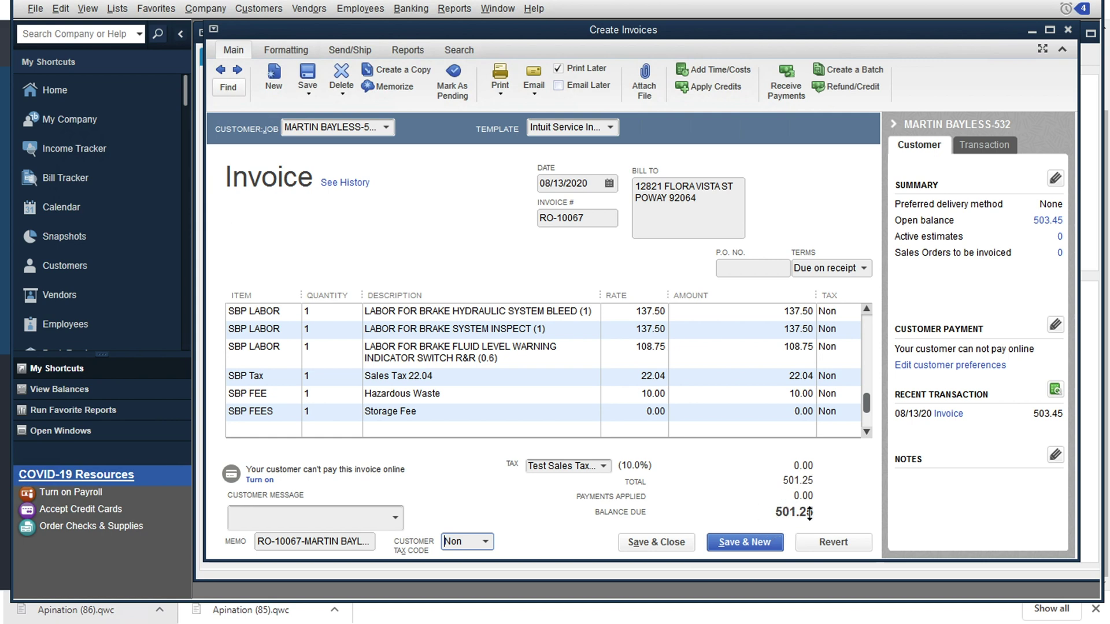
{"action": "key", "text": "alt+Tab"}
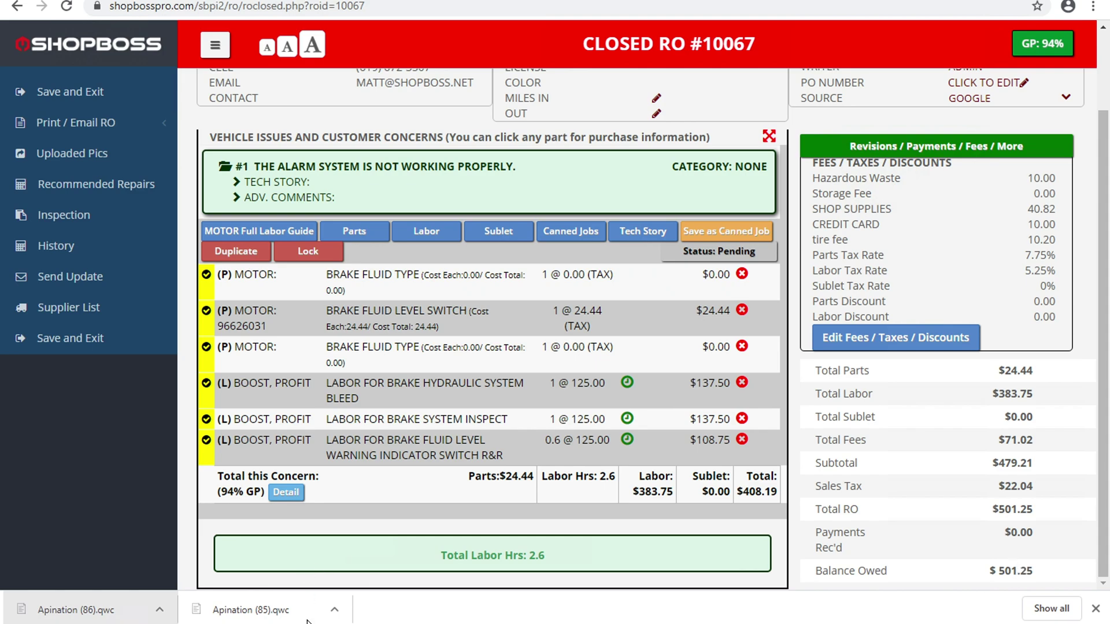
{"action": "key", "text": "alt+Tab"}
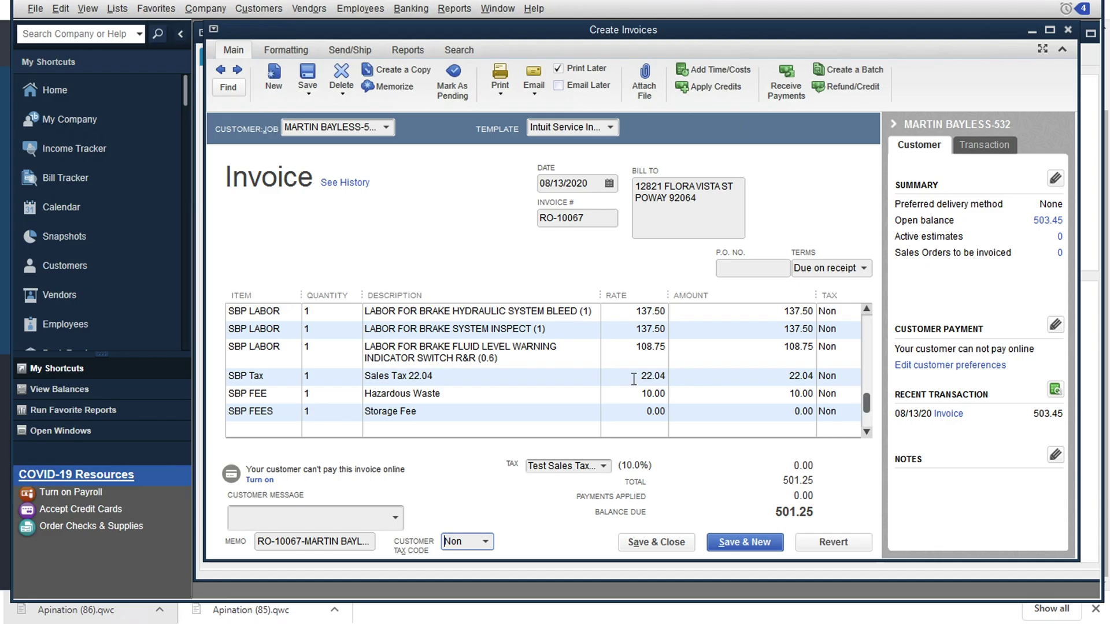
{"action": "scroll", "coordinate": [634, 378], "scroll_direction": "down", "scroll_amount": 1}
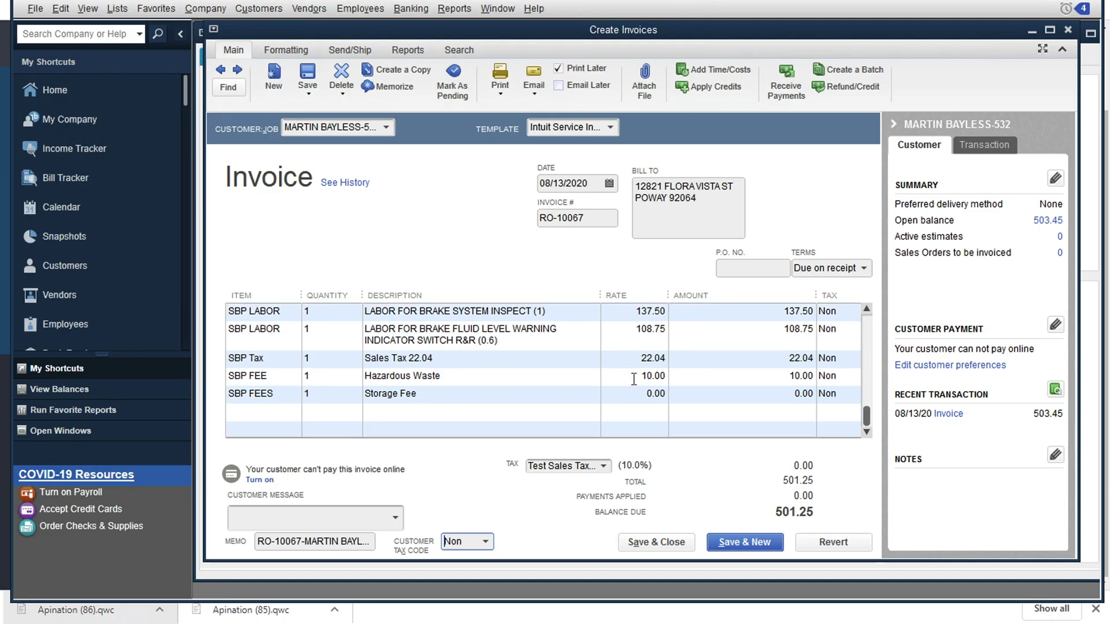
{"action": "scroll", "coordinate": [633, 379], "scroll_direction": "up", "scroll_amount": 7}
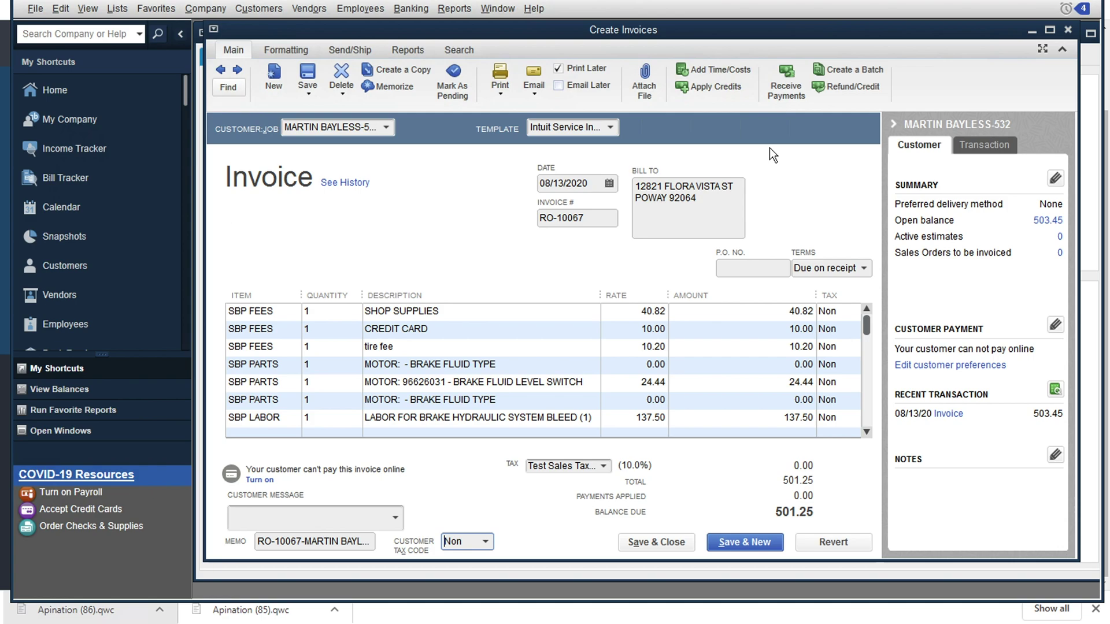
Step: Open the Payments section of RO #10067 and start Receive a Payment
{"action": "left_click", "coordinate": [445, 614]}
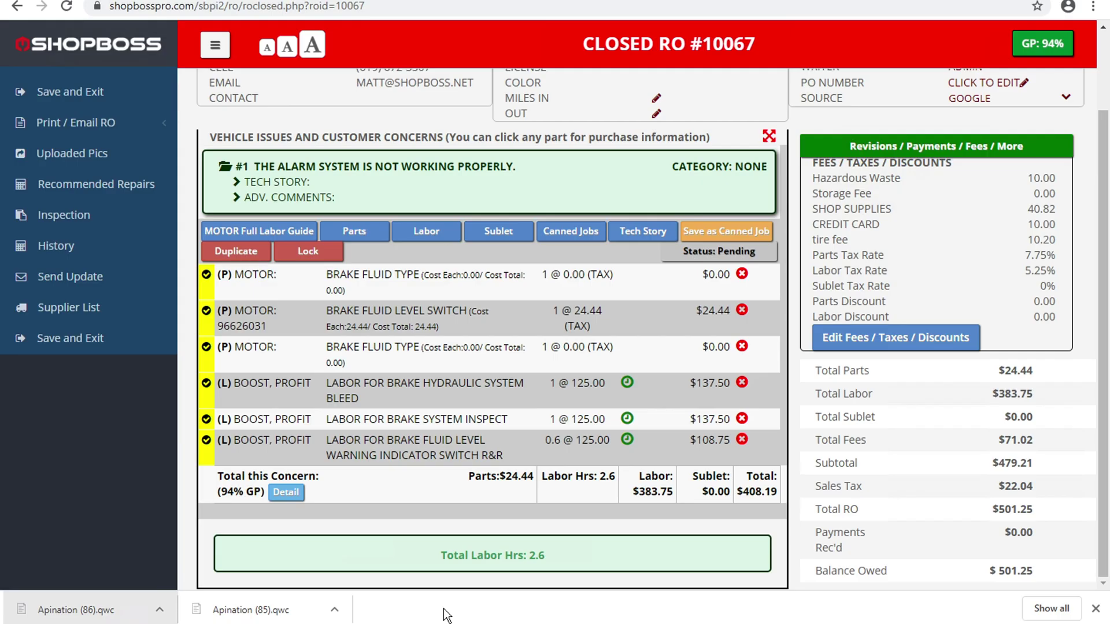
{"action": "scroll", "coordinate": [555, 288], "scroll_direction": "up", "scroll_amount": 1}
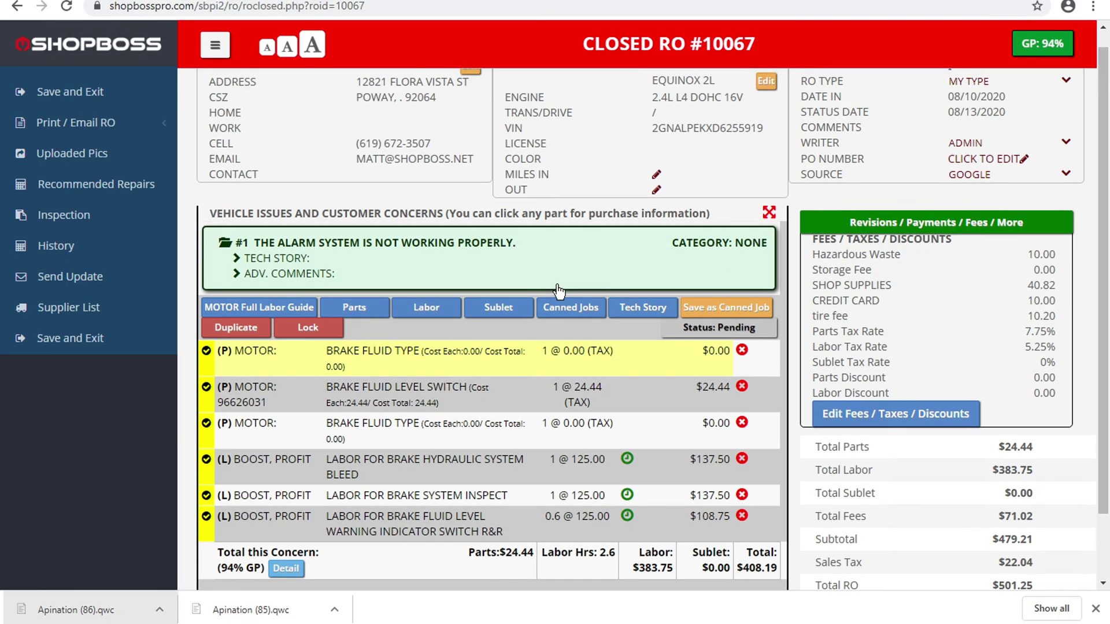
{"action": "left_click", "coordinate": [929, 227]}
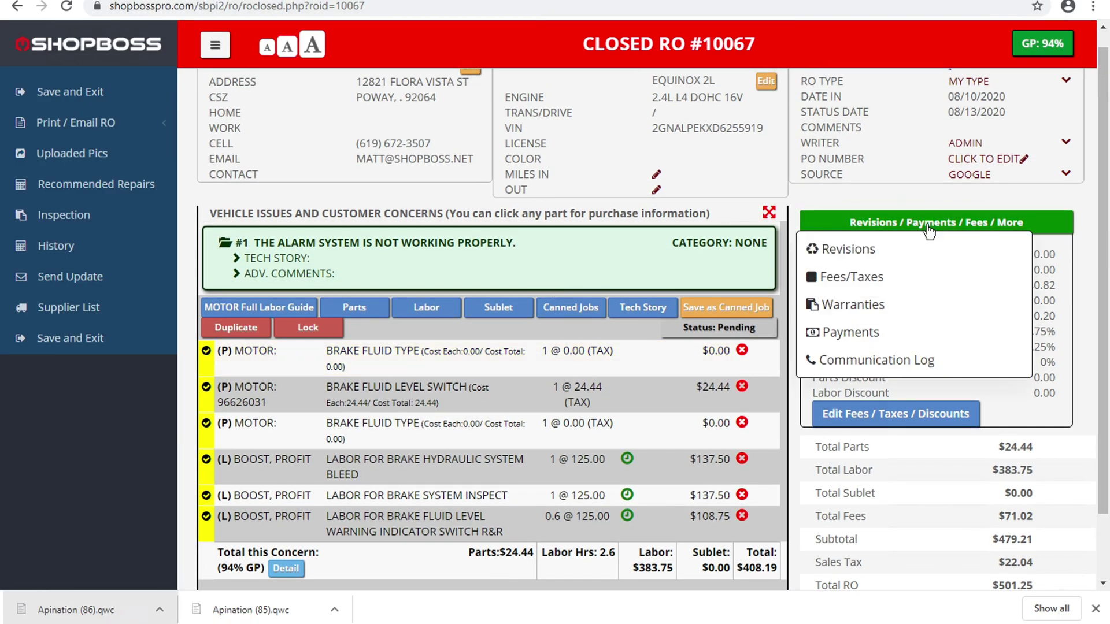
{"action": "left_click", "coordinate": [890, 338]}
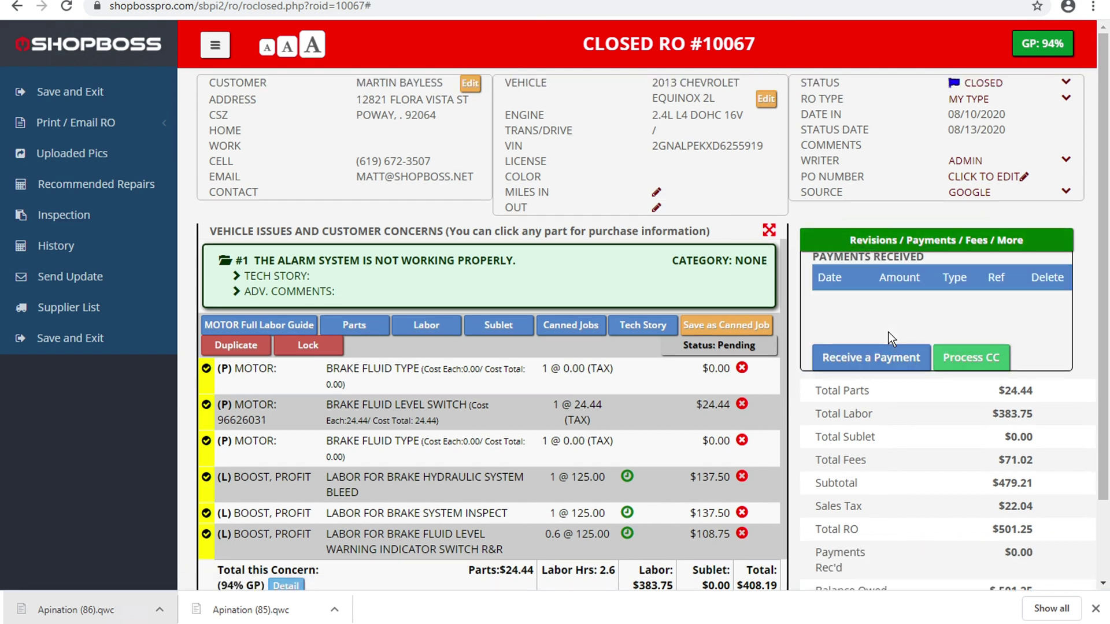
{"action": "left_click", "coordinate": [853, 359]}
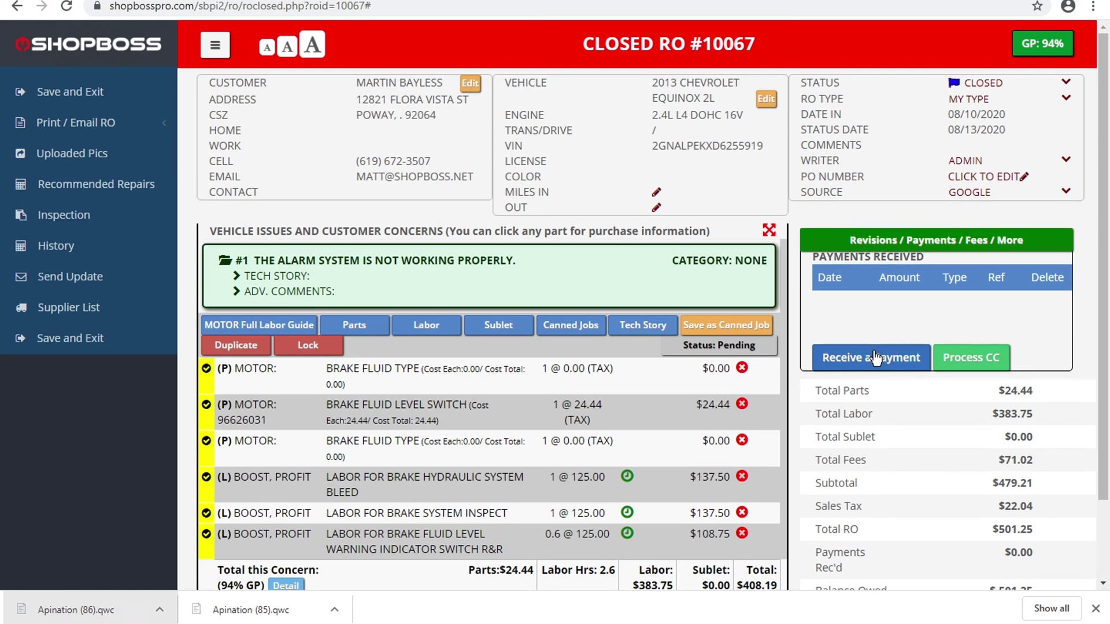
Step: Select the RO id 10067 in the page address
{"action": "left_click", "coordinate": [355, 11]}
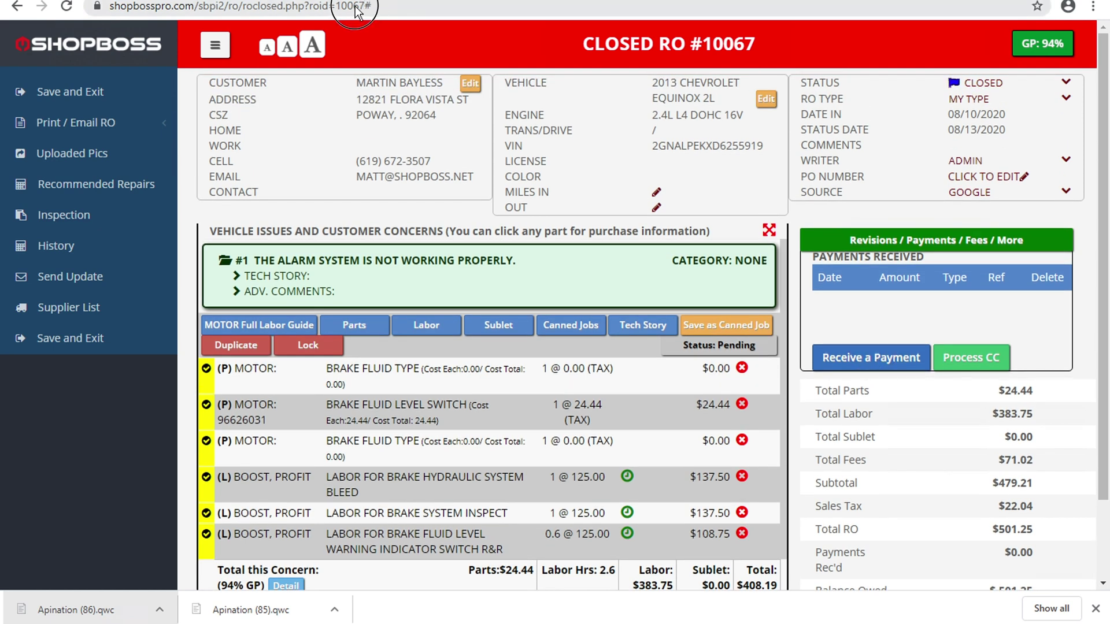
{"action": "left_click", "coordinate": [356, 10]}
{"action": "left_click", "coordinate": [426, 6]}
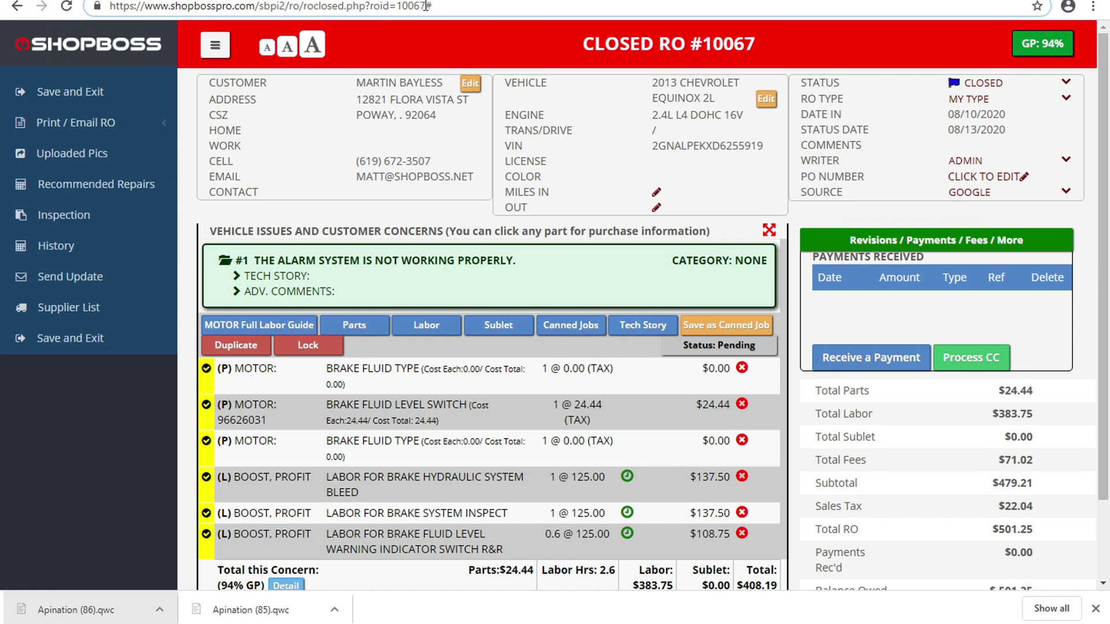
{"action": "left_click_drag", "start_coordinate": [426, 6], "coordinate": [397, 5]}
Step: Reopen RO 10067 by entering 10067 under Settings > Re-Open RO
{"action": "left_click", "coordinate": [85, 103]}
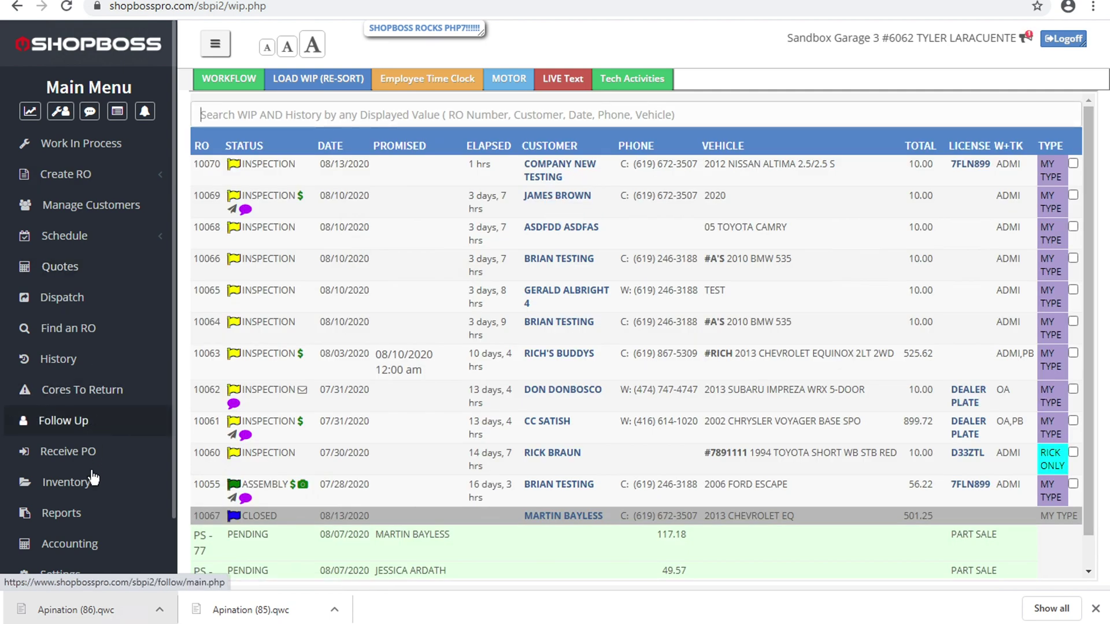
{"action": "scroll", "coordinate": [87, 473], "scroll_direction": "down", "scroll_amount": 1}
{"action": "left_click", "coordinate": [82, 502]}
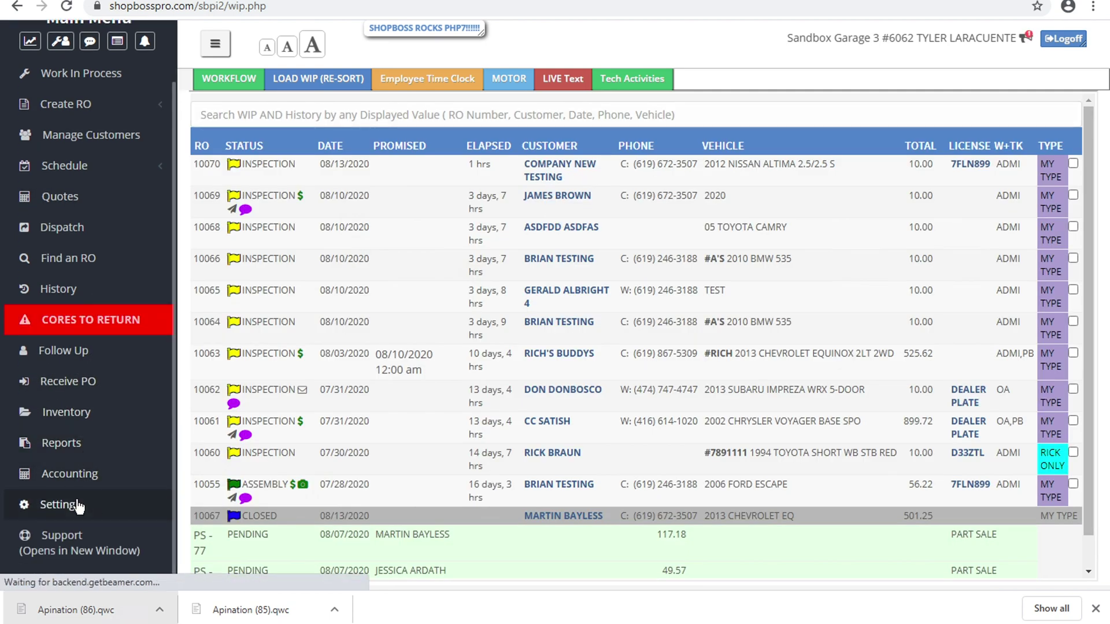
{"action": "left_click", "coordinate": [90, 519]}
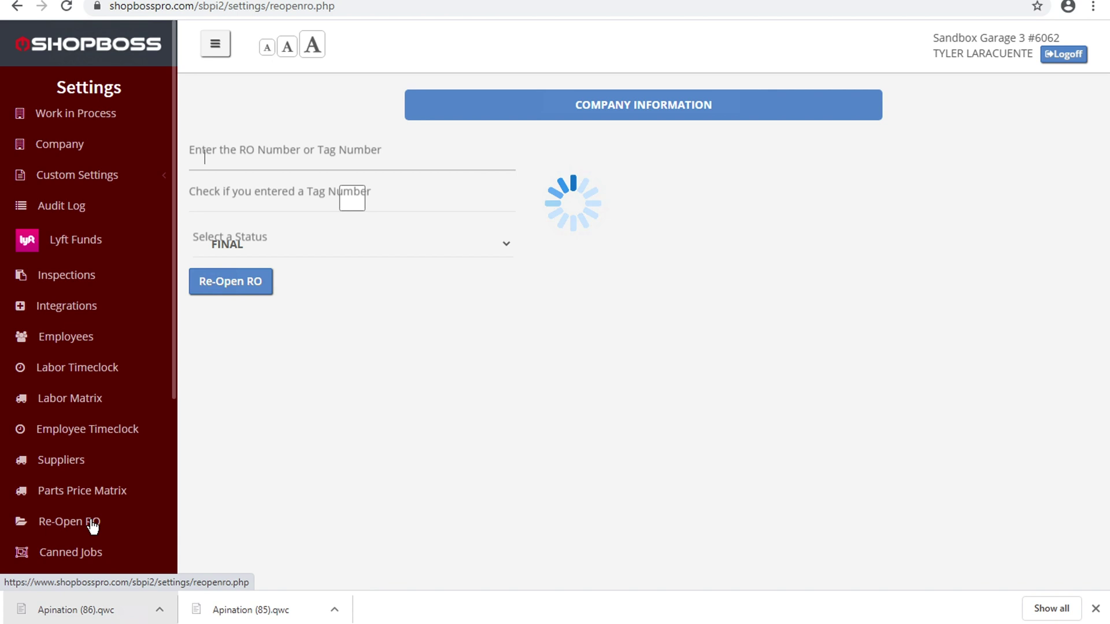
{"action": "type", "text": "10067"}
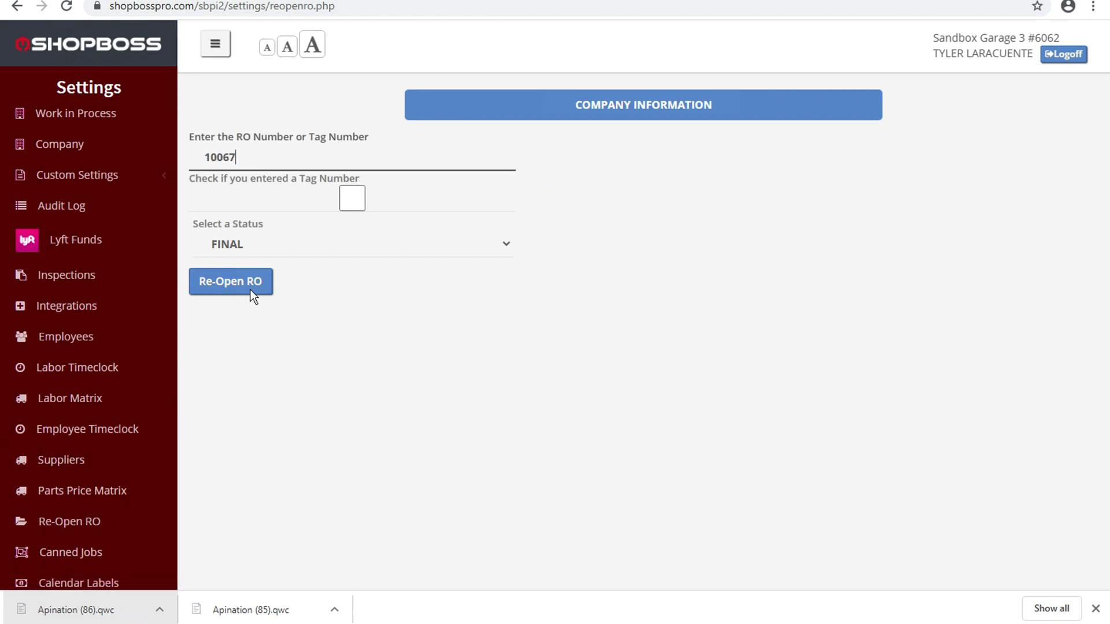
{"action": "left_click", "coordinate": [241, 282]}
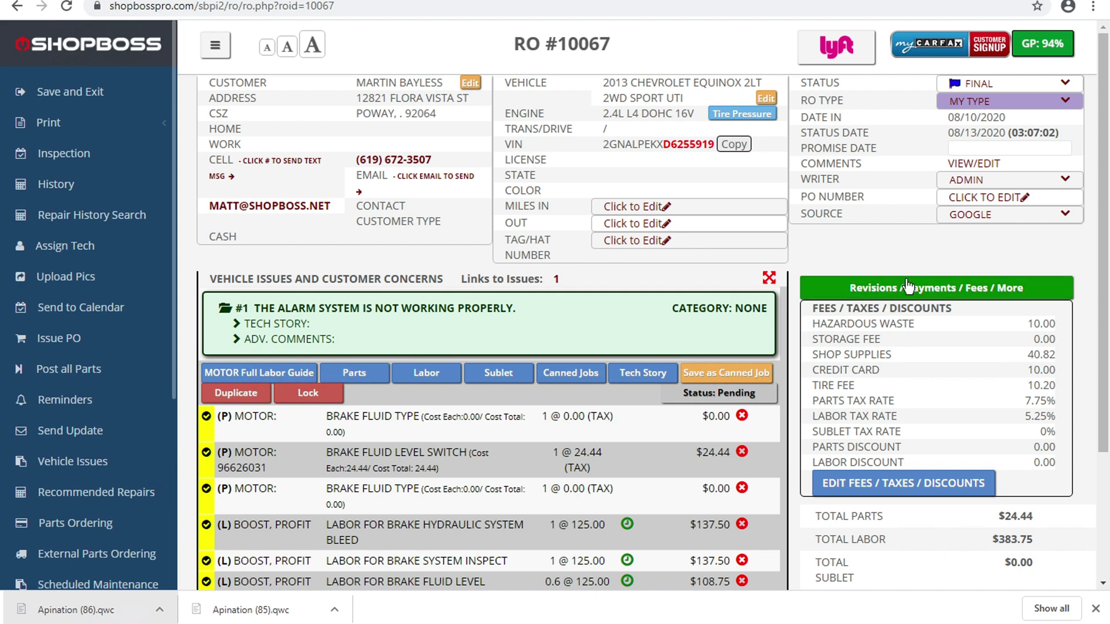
Step: Receive a 25 ACCOUNT payment dated 08/13/2020 on RO 10067, replacing the 501.25 amount, and save
{"action": "left_click", "coordinate": [855, 288]}
{"action": "left_click", "coordinate": [861, 403]}
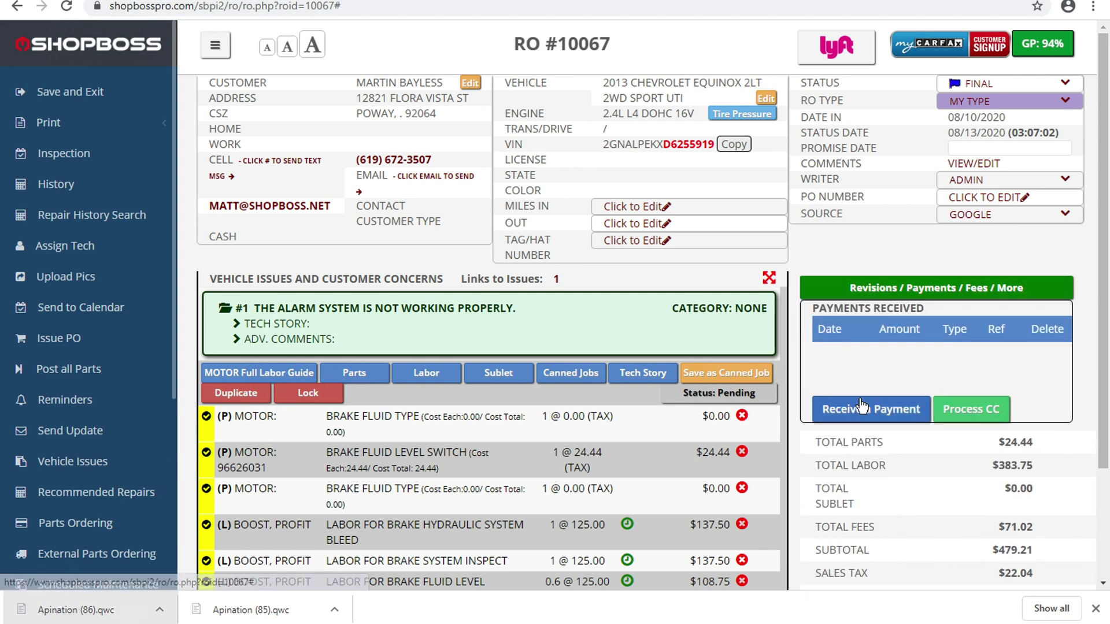
{"action": "left_click", "coordinate": [875, 409]}
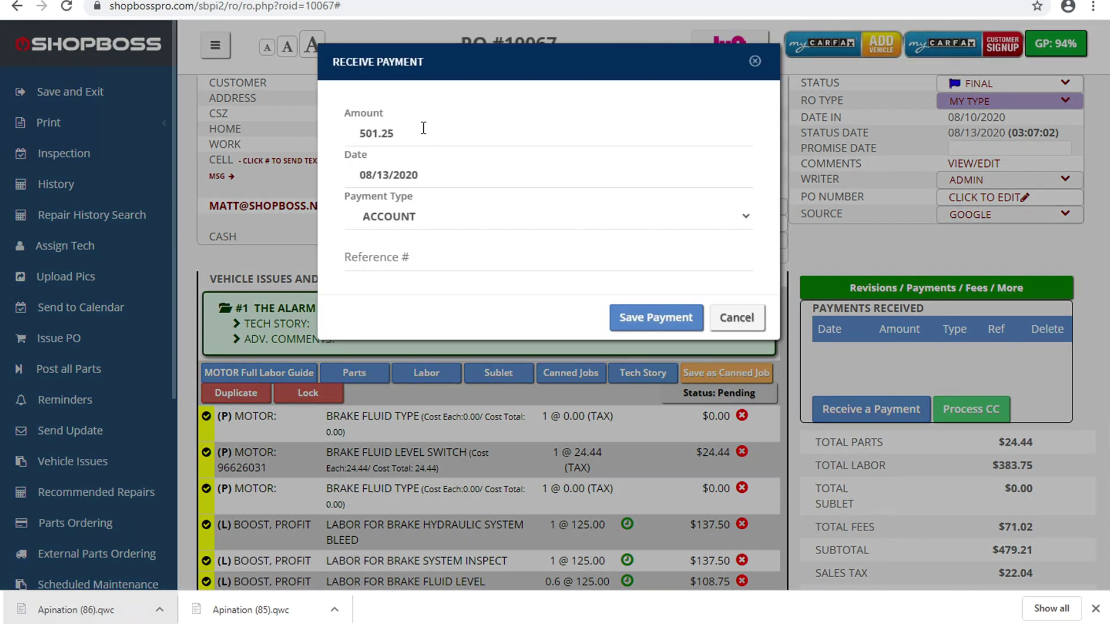
{"action": "left_click", "coordinate": [423, 128]}
{"action": "double_click", "coordinate": [423, 128]}
{"action": "type", "text": "25"}
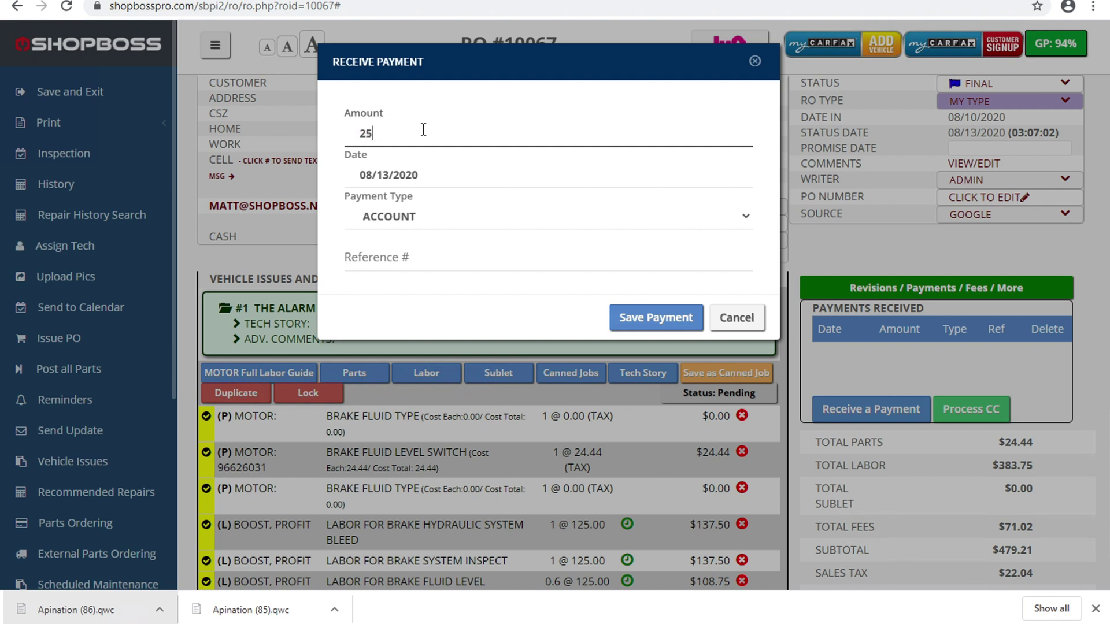
{"action": "left_click", "coordinate": [453, 174]}
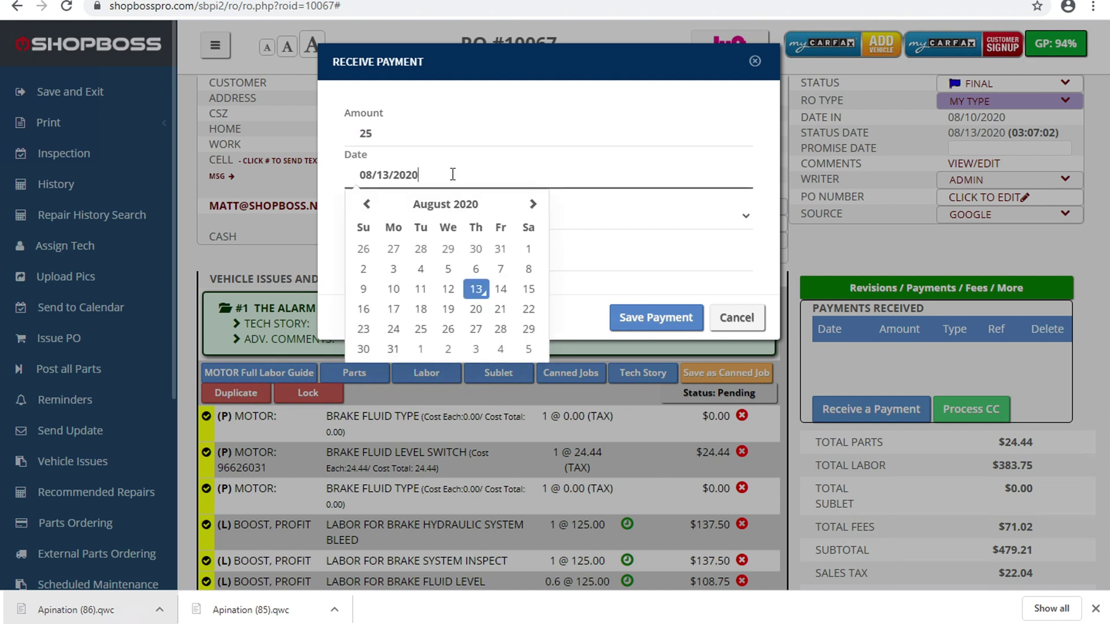
{"action": "left_click", "coordinate": [587, 214]}
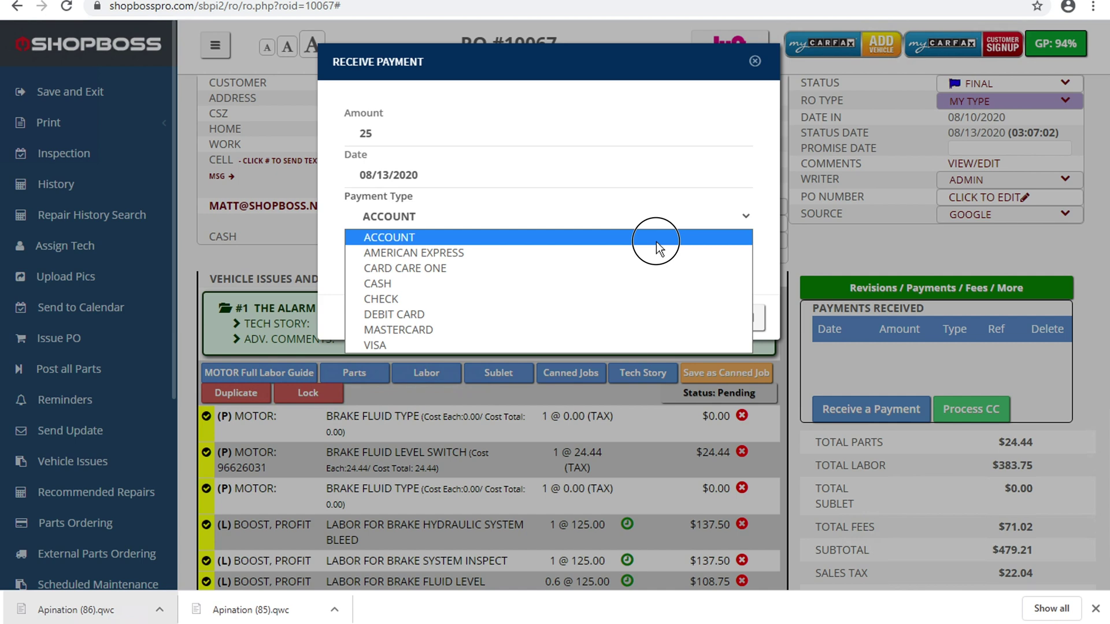
{"action": "left_click", "coordinate": [656, 241]}
{"action": "left_click", "coordinate": [667, 318]}
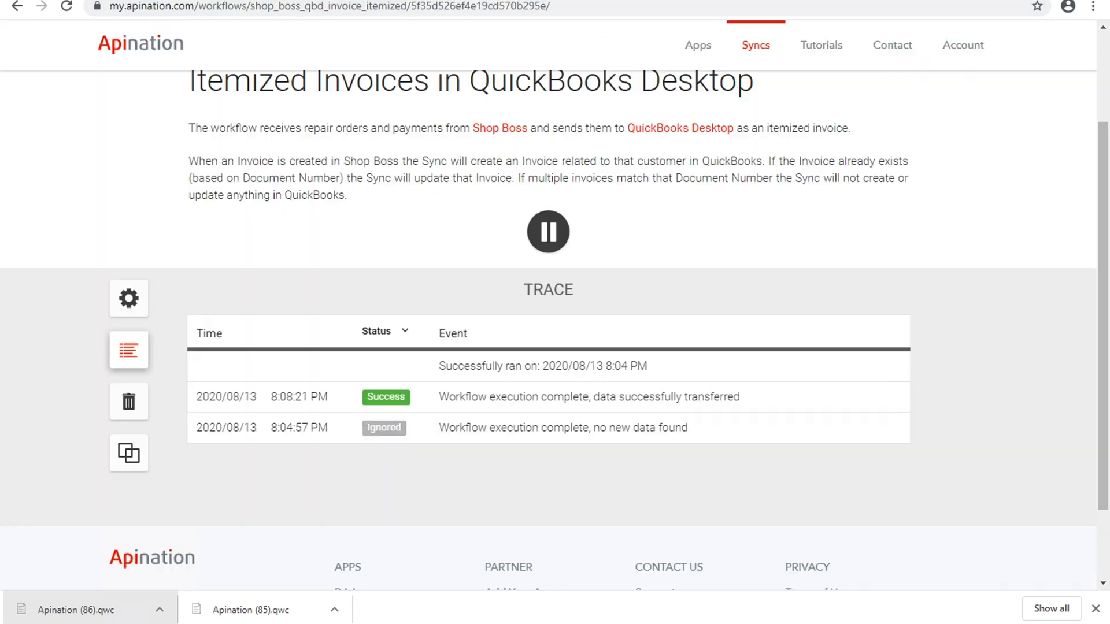
Step: Return to My syncs and open the Sync Shop Boss Payments to QuickBooks Desktop workflow
{"action": "left_click", "coordinate": [17, 7]}
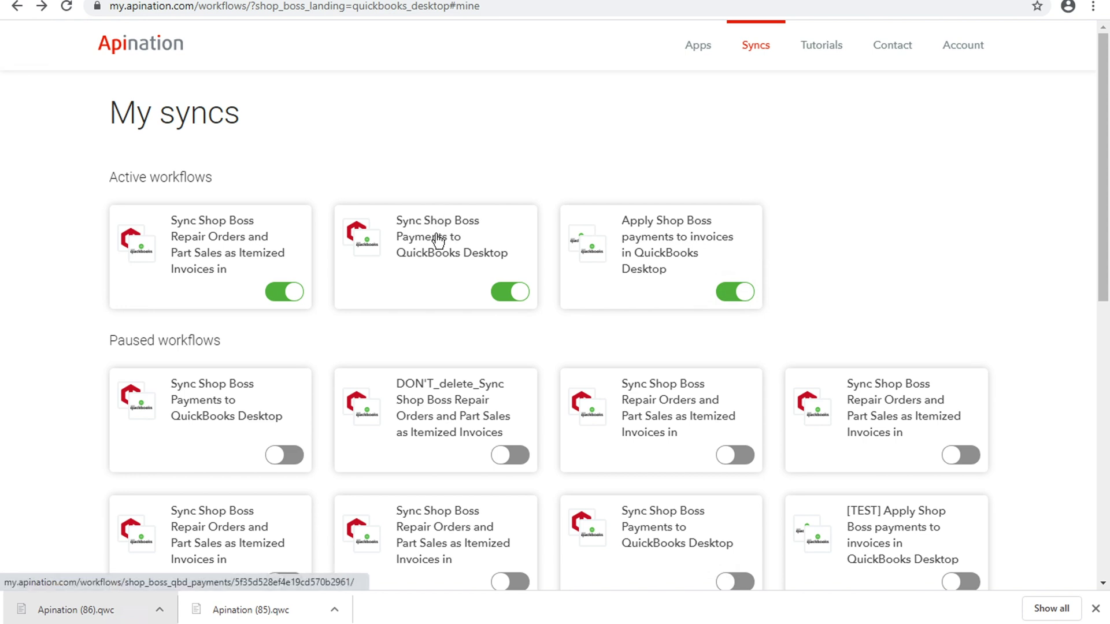
{"action": "left_click", "coordinate": [450, 252]}
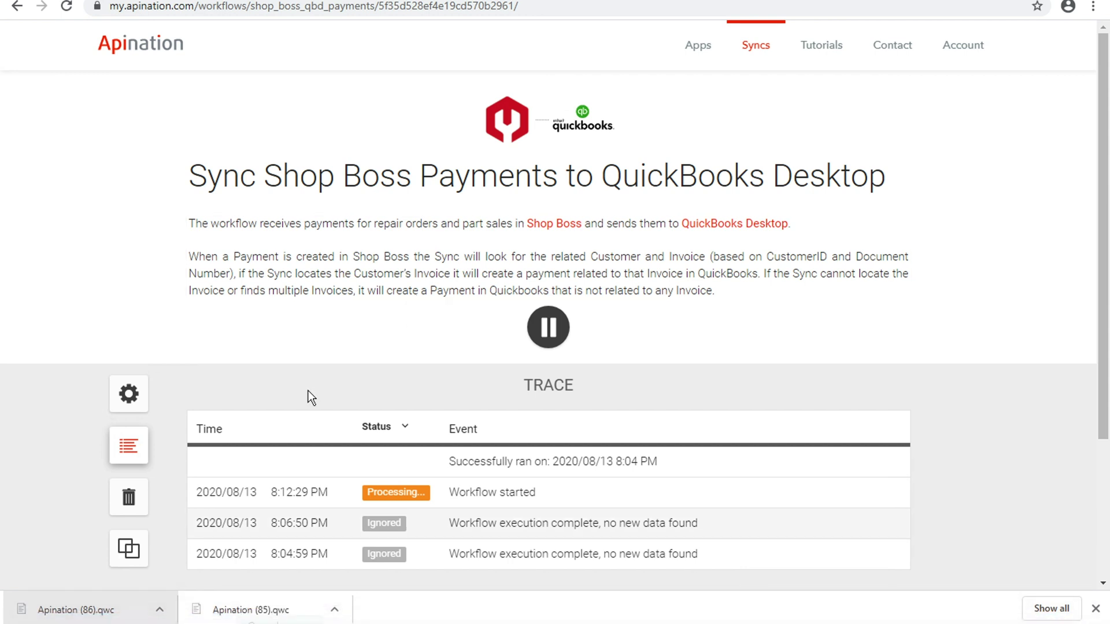
Step: Refresh the payments trace and check the run's details until it logs Success at 8:13:09 PM
{"action": "mouse_move", "coordinate": [302, 623]}
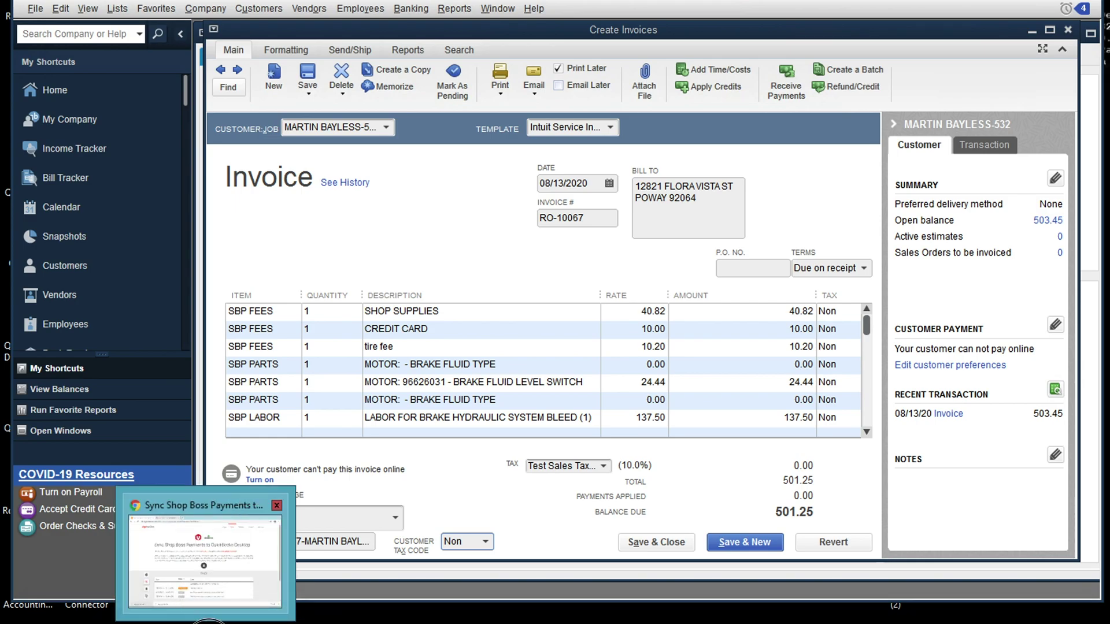
{"action": "left_click", "coordinate": [233, 509]}
{"action": "key", "text": "ctrl+Tab"}
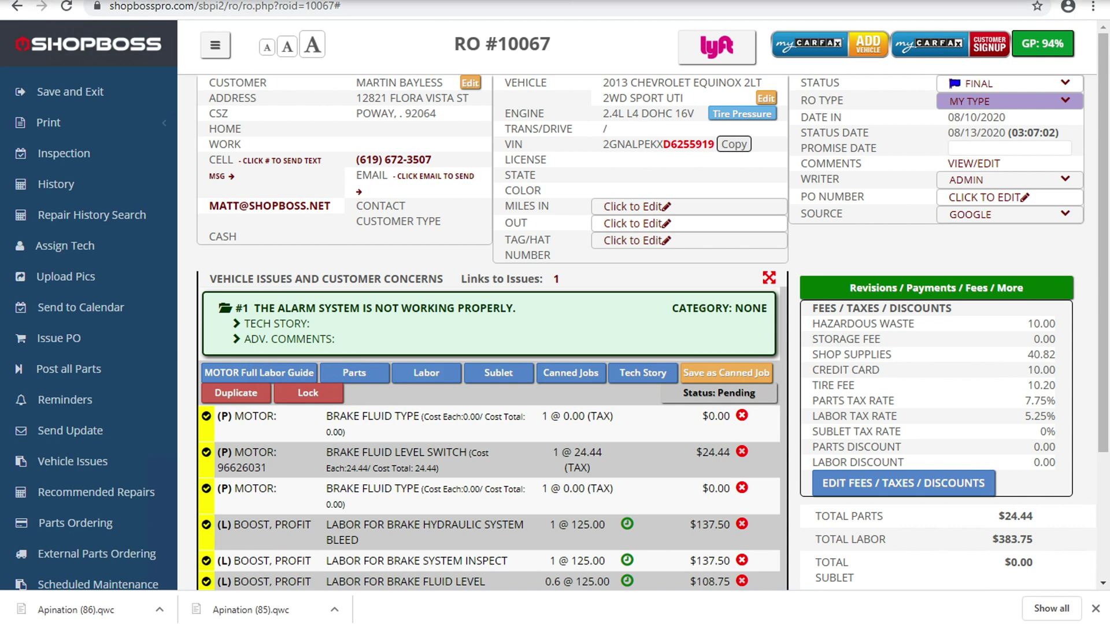
{"action": "key", "text": "ctrl+Tab"}
{"action": "left_click", "coordinate": [130, 444]}
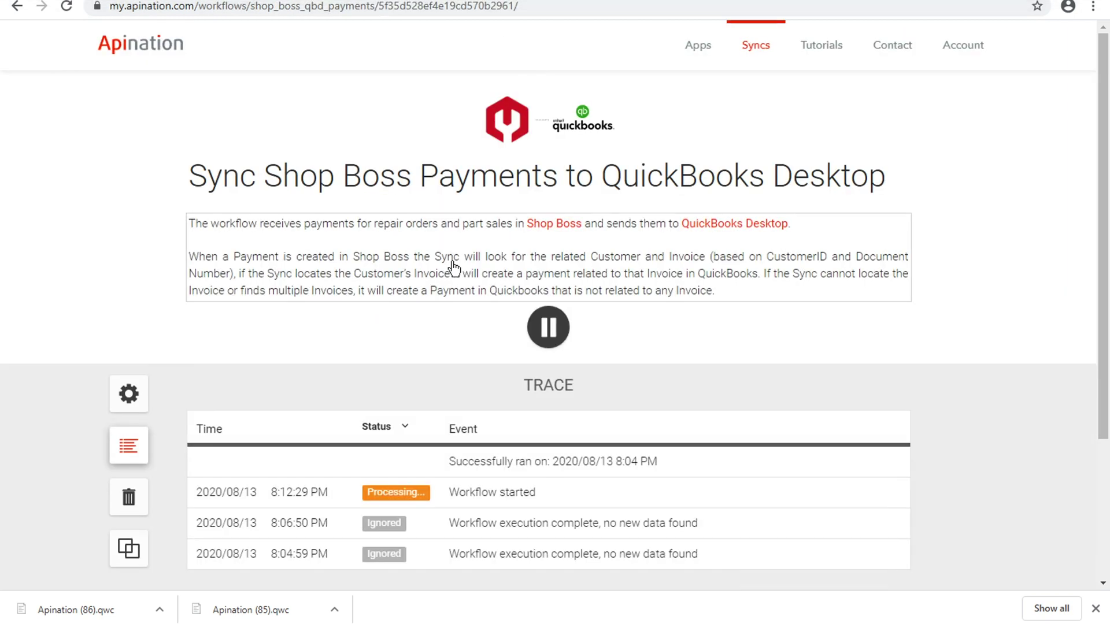
{"action": "scroll", "coordinate": [452, 262], "scroll_direction": "down", "scroll_amount": 1}
{"action": "left_click", "coordinate": [560, 421]}
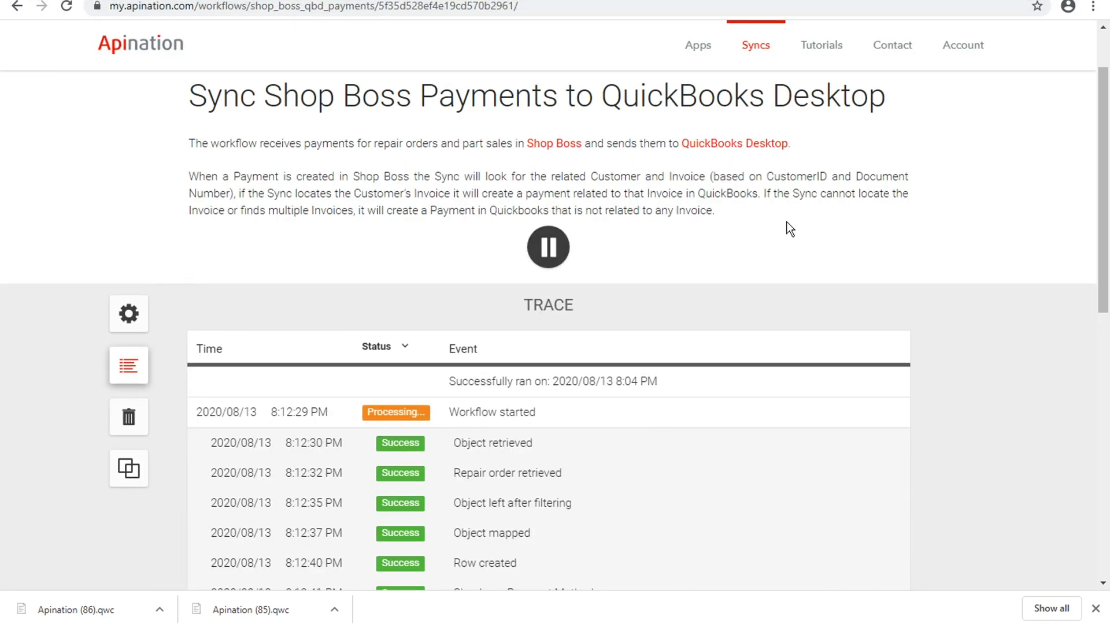
{"action": "scroll", "coordinate": [789, 228], "scroll_direction": "down", "scroll_amount": 1}
{"action": "left_click", "coordinate": [594, 386]}
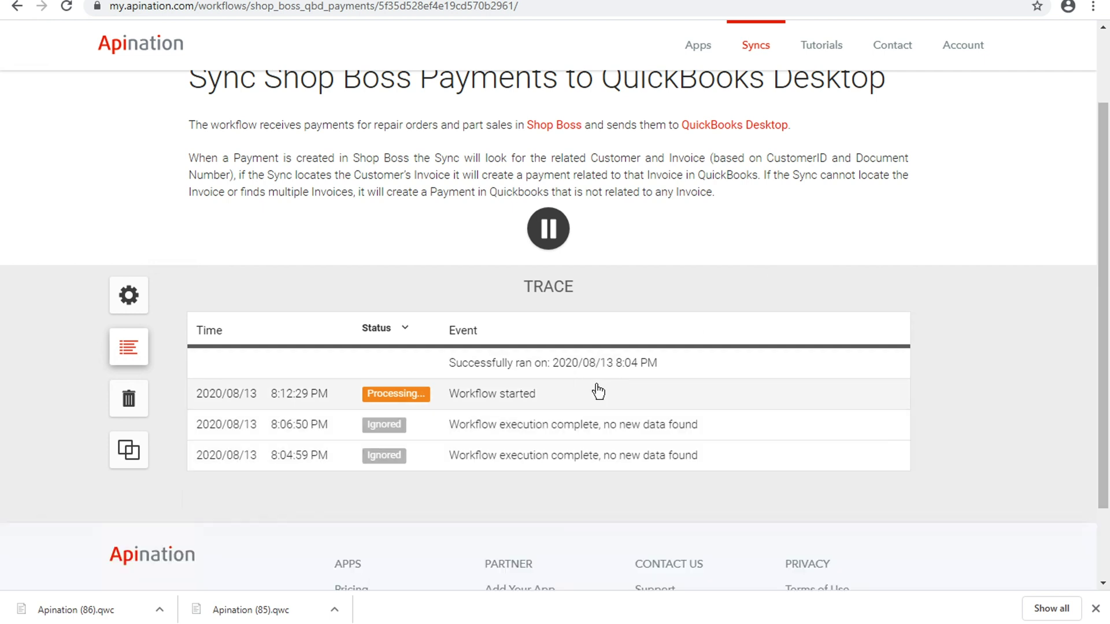
{"action": "left_click", "coordinate": [142, 345]}
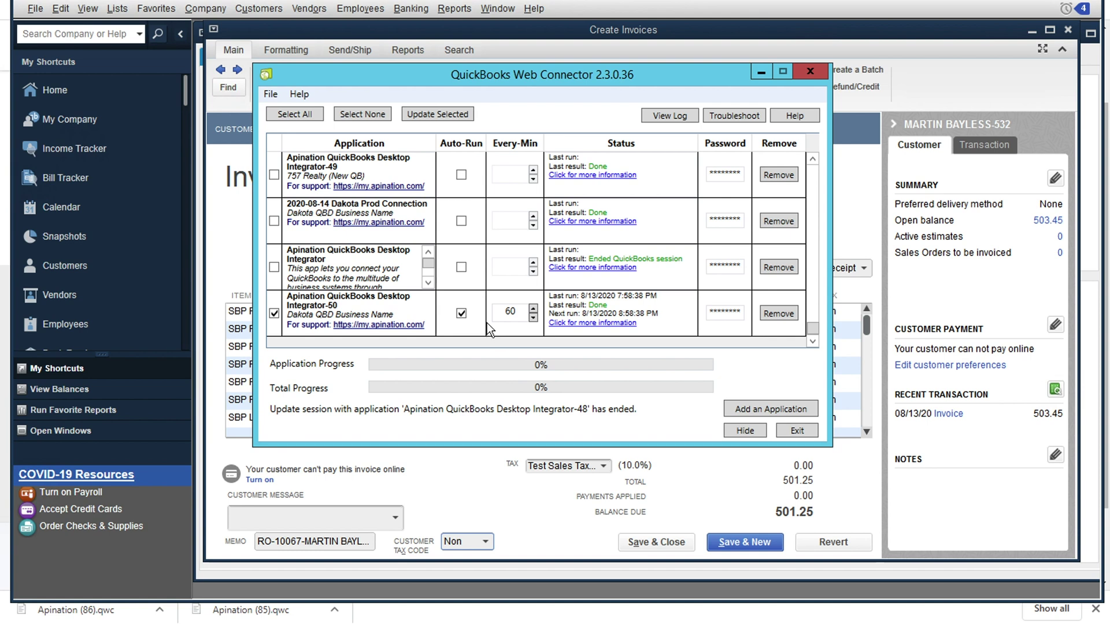
Step: Run Update Selected for the Apination QuickBooks Desktop Integrator-50 in Web Connector
{"action": "left_click", "coordinate": [455, 115]}
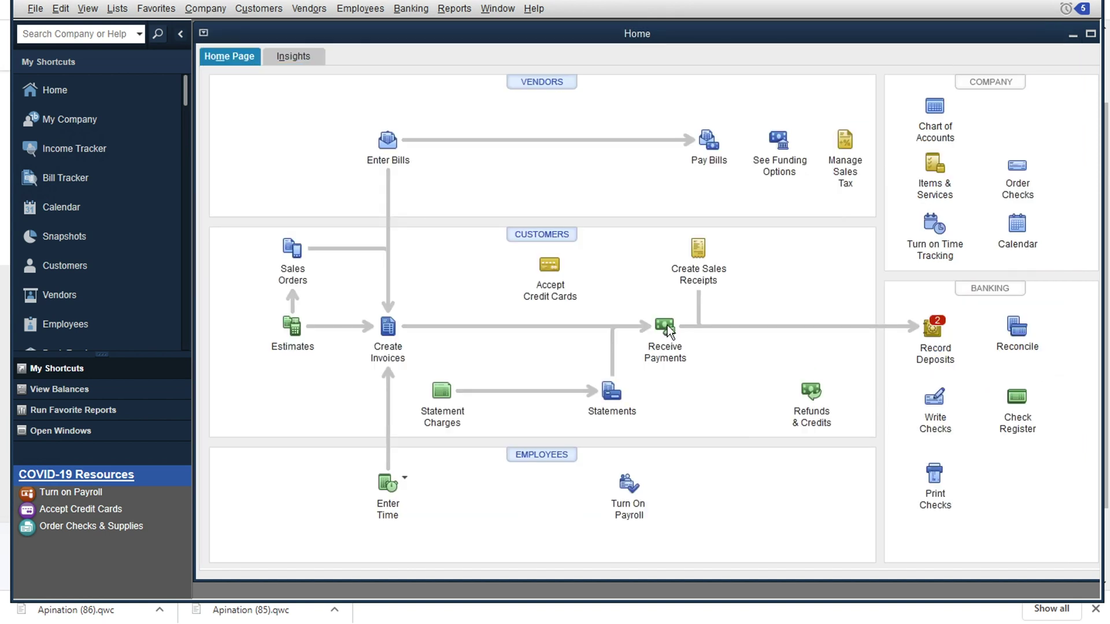
Step: Open Receive Payments to view the 25.00 payment ROPAY-10067 applied to RO-10067
{"action": "left_click", "coordinate": [663, 327]}
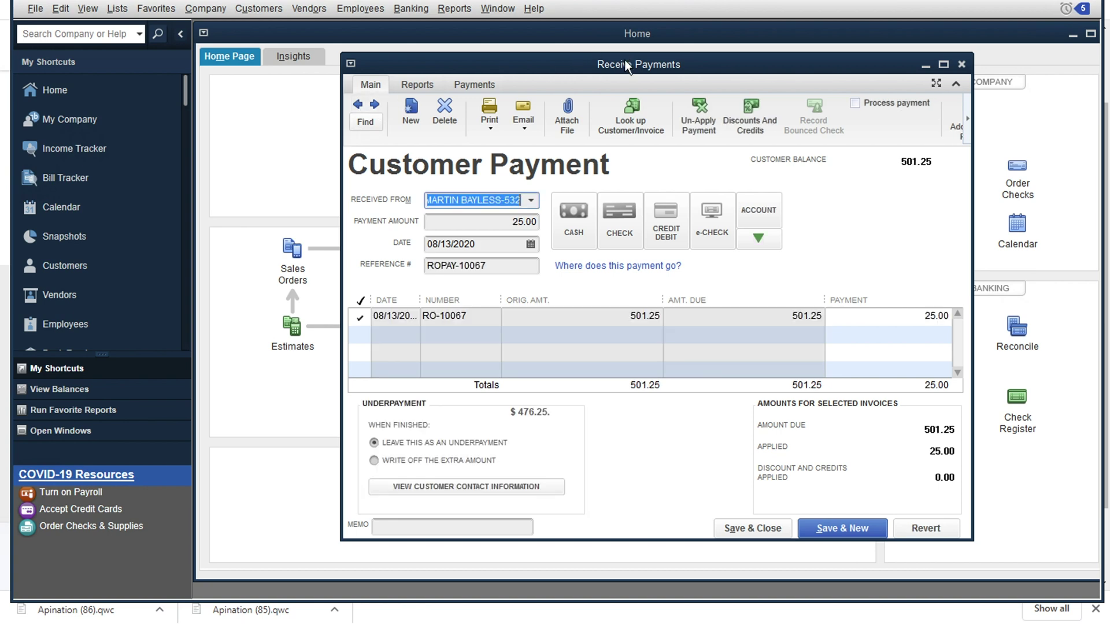
{"action": "left_click_drag", "start_coordinate": [622, 57], "coordinate": [500, 26]}
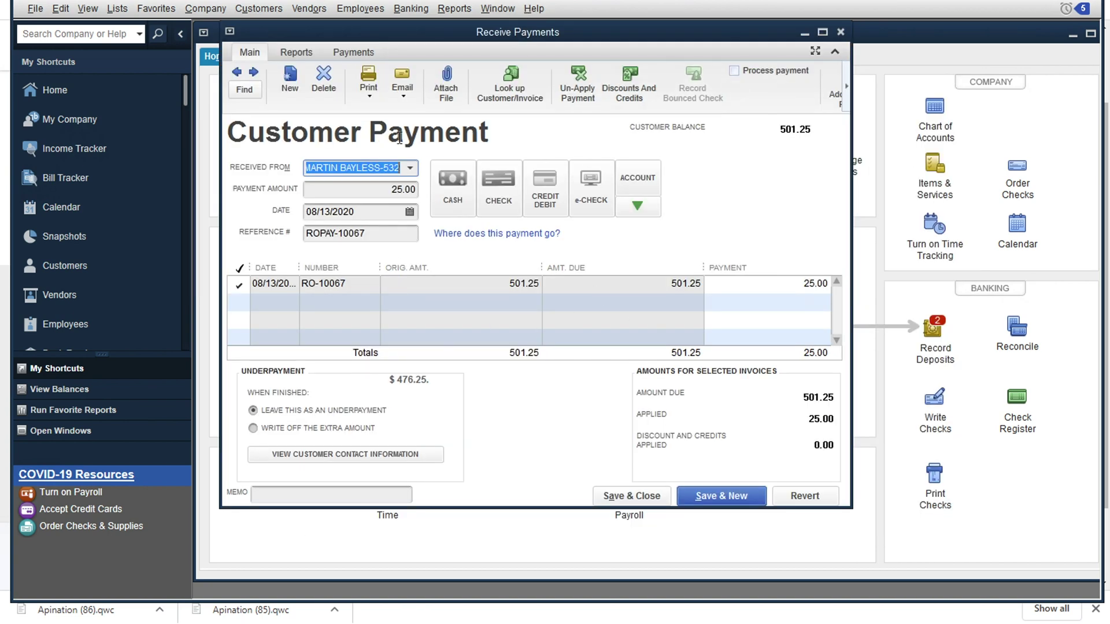